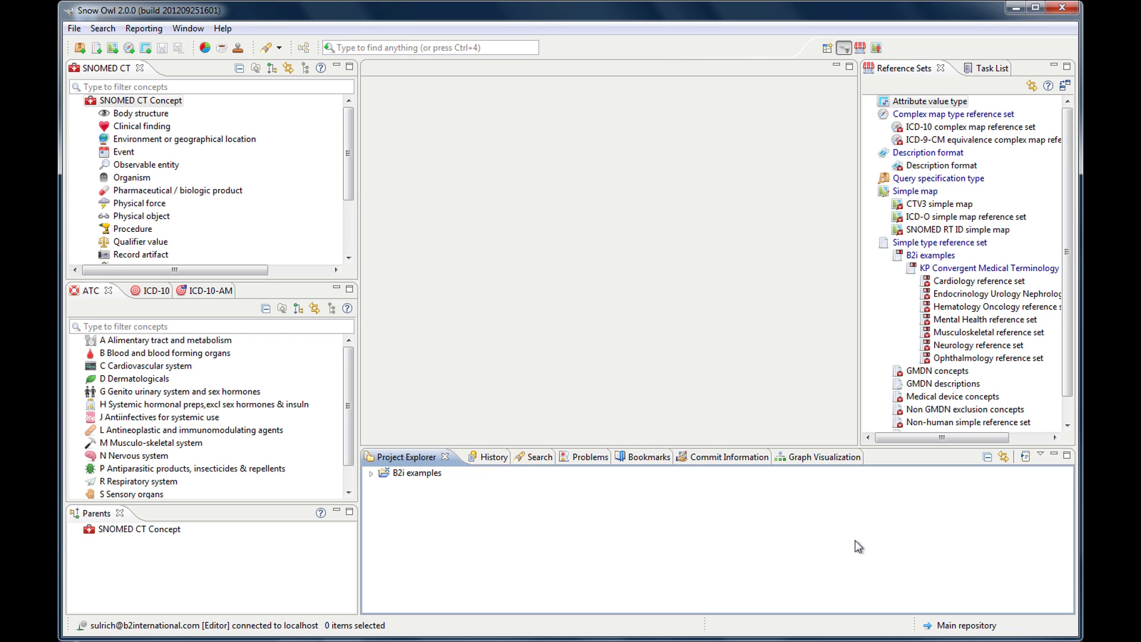
Switch to the Mapping perspective, with SNOMED CT and ICD-10 hierarchies side by side.
{"action": "left_click", "coordinate": [875, 49]}
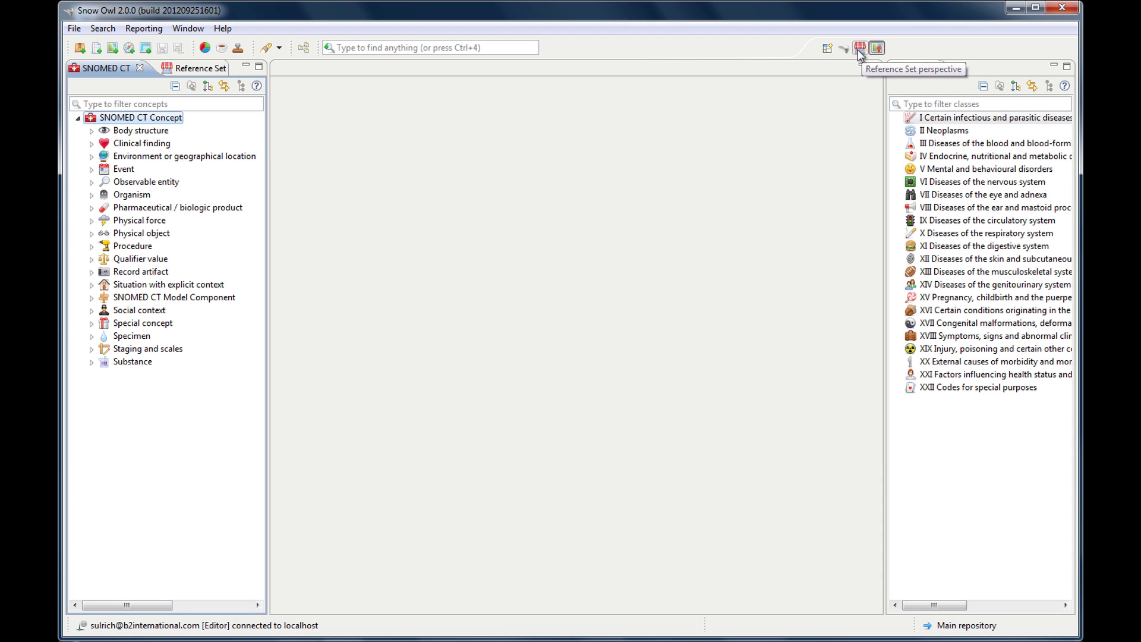
Open the Mental Health reference set from the Reference Set perspective, then go back.
{"action": "left_click", "coordinate": [858, 50]}
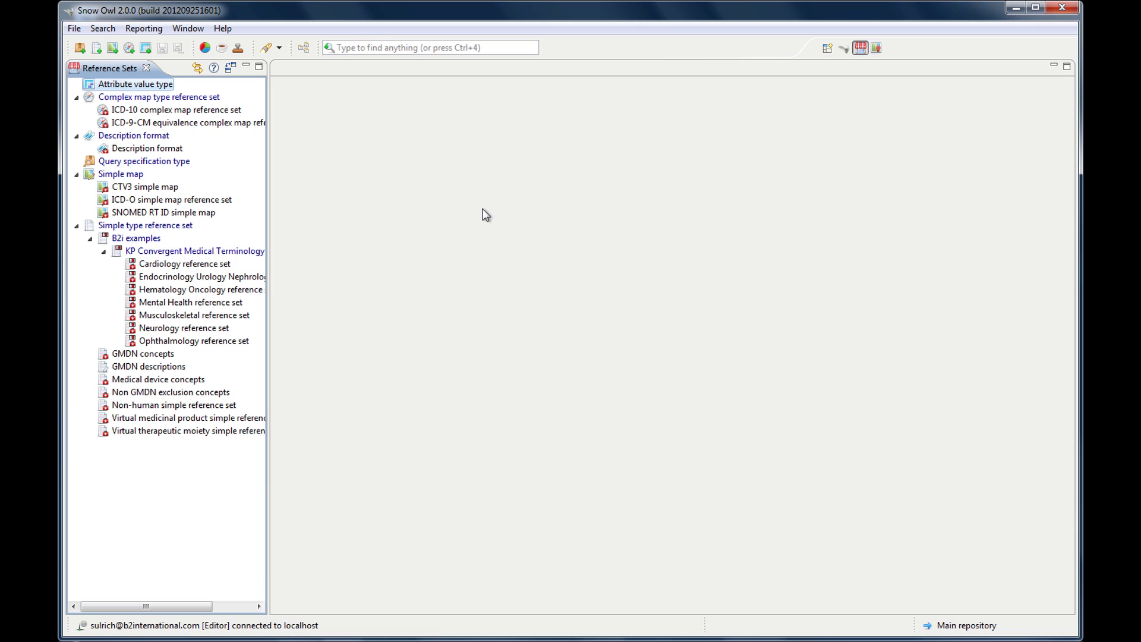
{"action": "double_click", "coordinate": [187, 303]}
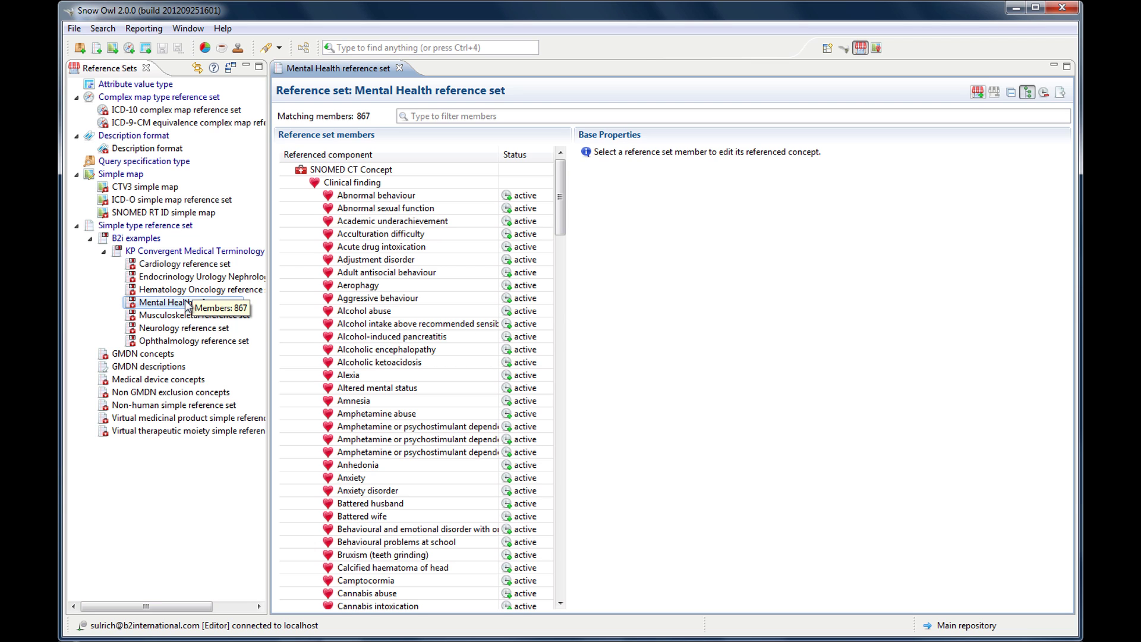
{"action": "left_click", "coordinate": [845, 51]}
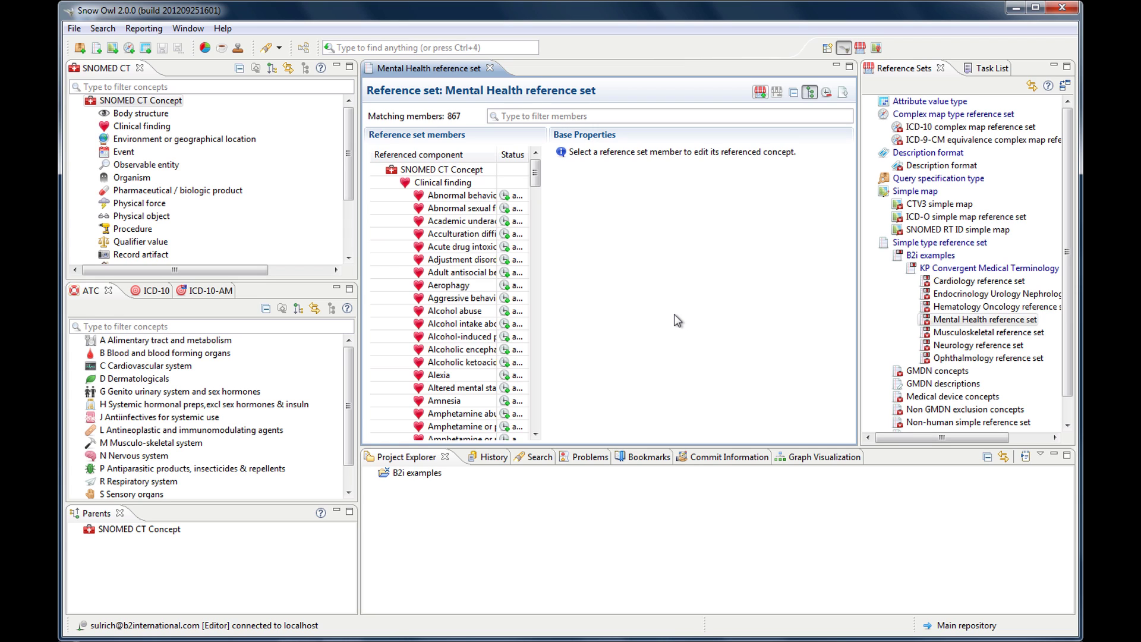
Close the Mental Health reference set editor and the ATC, ICD-10 and ICD-10-AM views.
{"action": "left_click", "coordinate": [490, 69]}
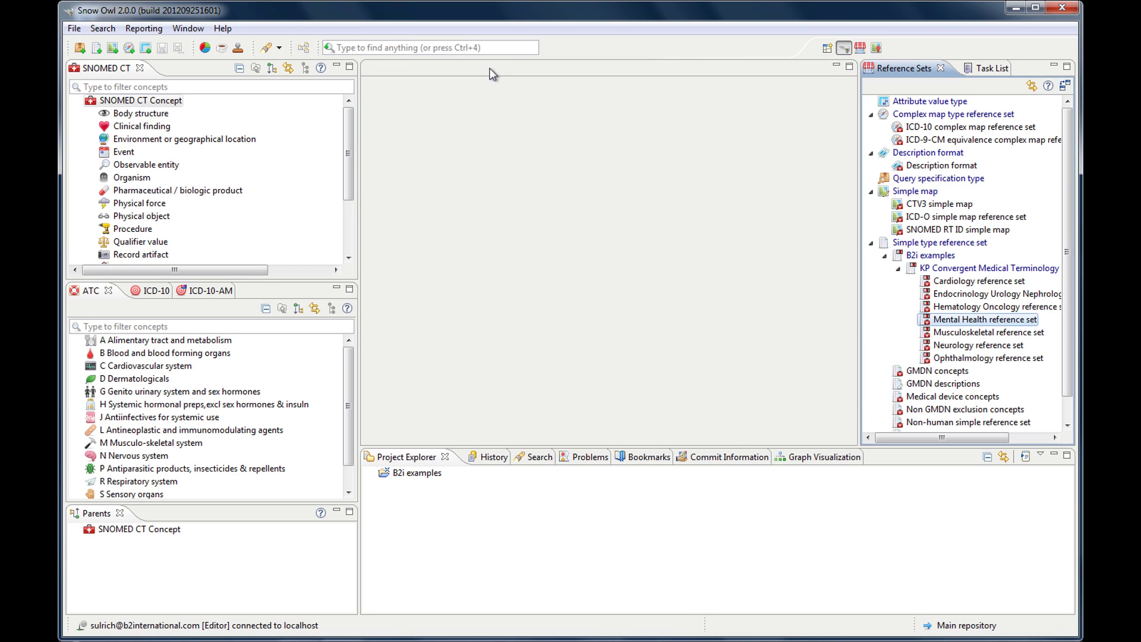
{"action": "right_click", "coordinate": [85, 290]}
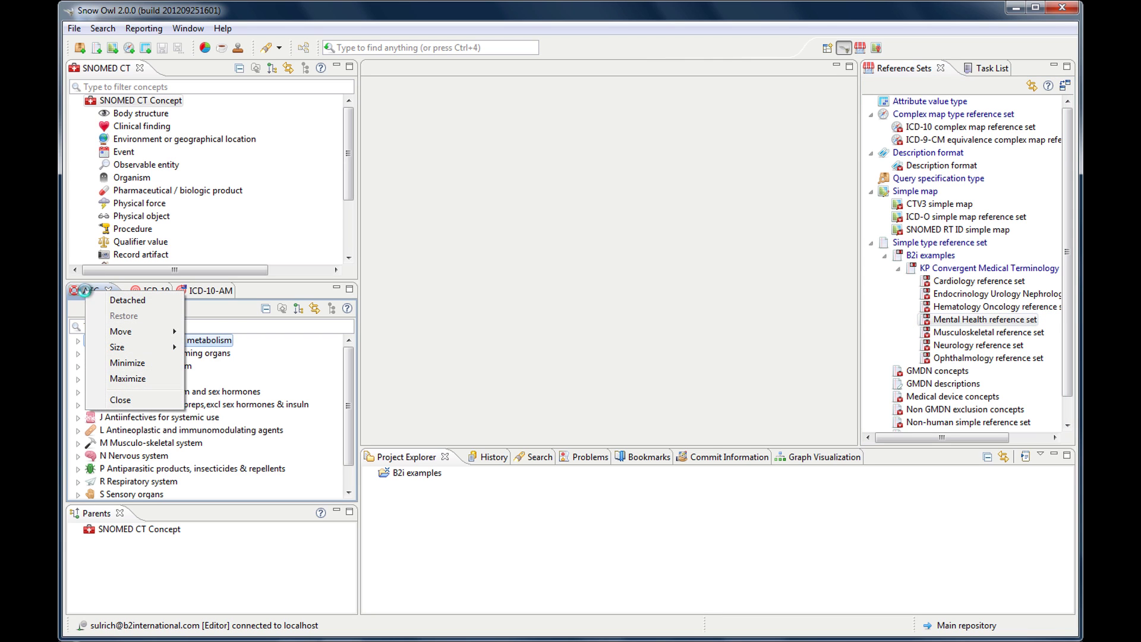
{"action": "left_click", "coordinate": [125, 399]}
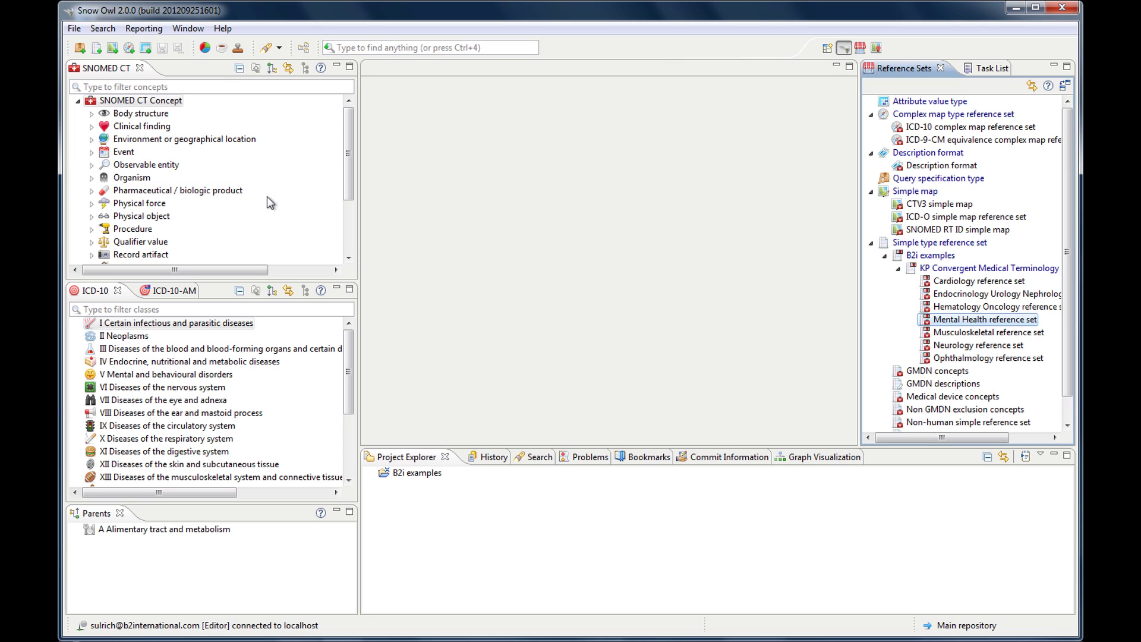
{"action": "left_click", "coordinate": [117, 291]}
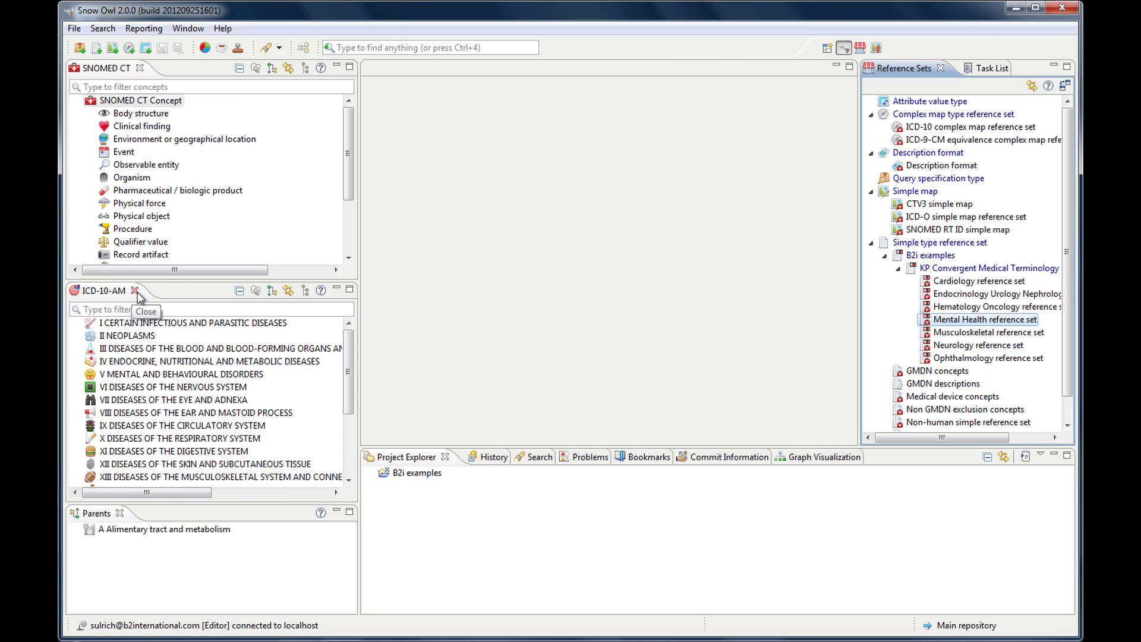
{"action": "left_click", "coordinate": [136, 290]}
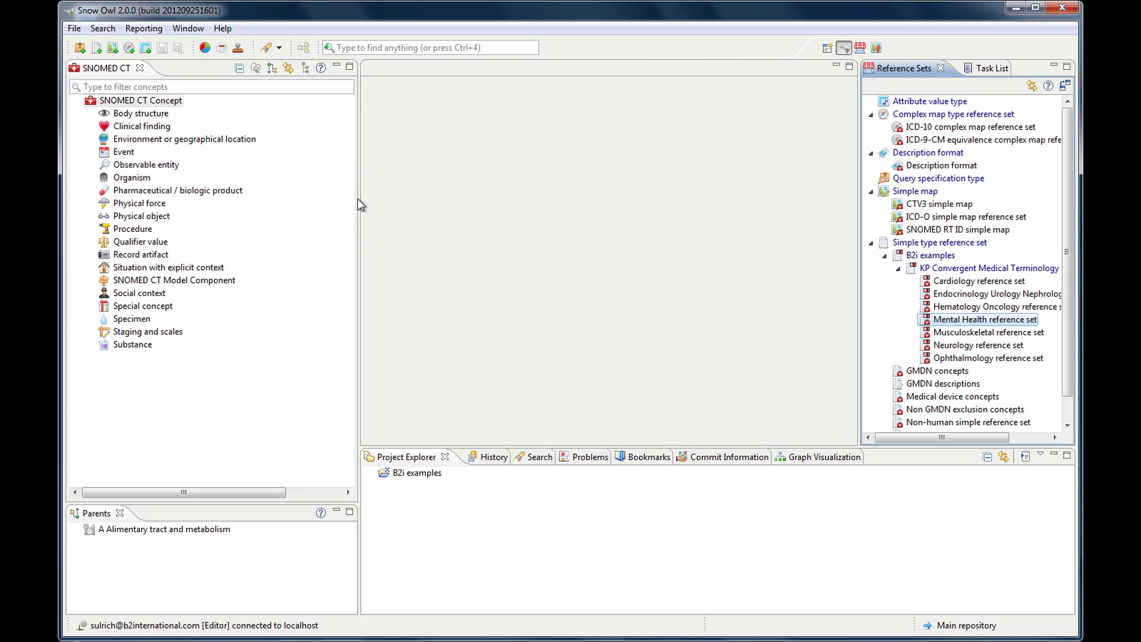
Widen the SNOMED CT panel, heighten Parents, and close Reference Sets and Task List.
{"action": "mouse_move", "coordinate": [358, 198]}
{"action": "left_mouse_down"}
{"action": "mouse_move", "coordinate": [722, 203]}
{"action": "mouse_move", "coordinate": [423, 196]}
{"action": "left_mouse_up"}
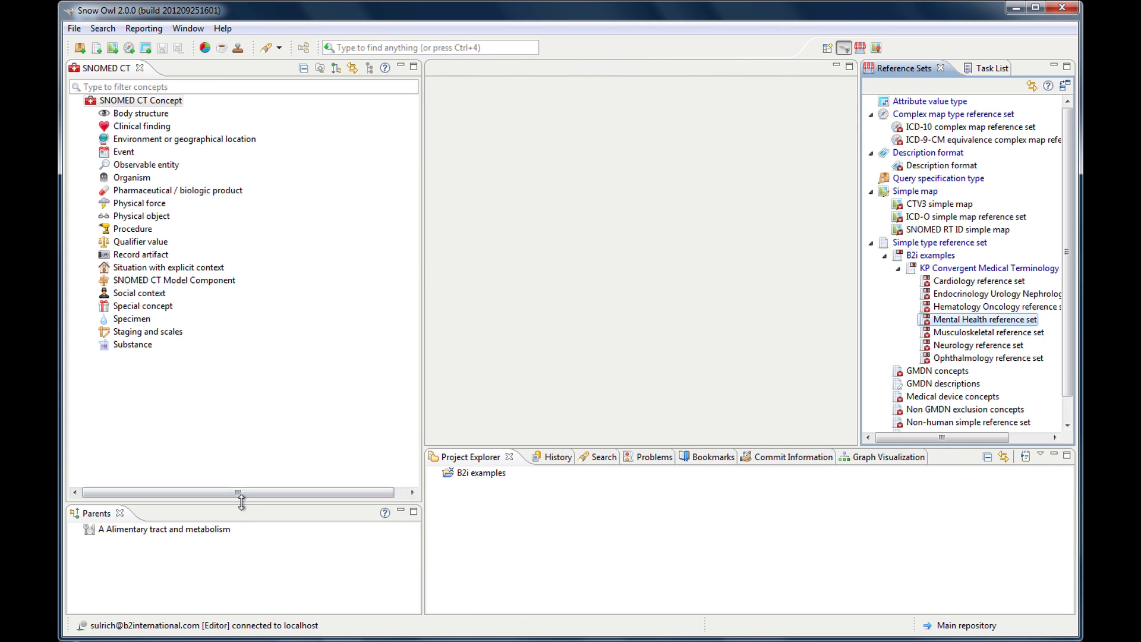
{"action": "mouse_move", "coordinate": [239, 503]}
{"action": "left_mouse_down"}
{"action": "mouse_move", "coordinate": [256, 402]}
{"action": "mouse_move", "coordinate": [252, 481]}
{"action": "left_mouse_up"}
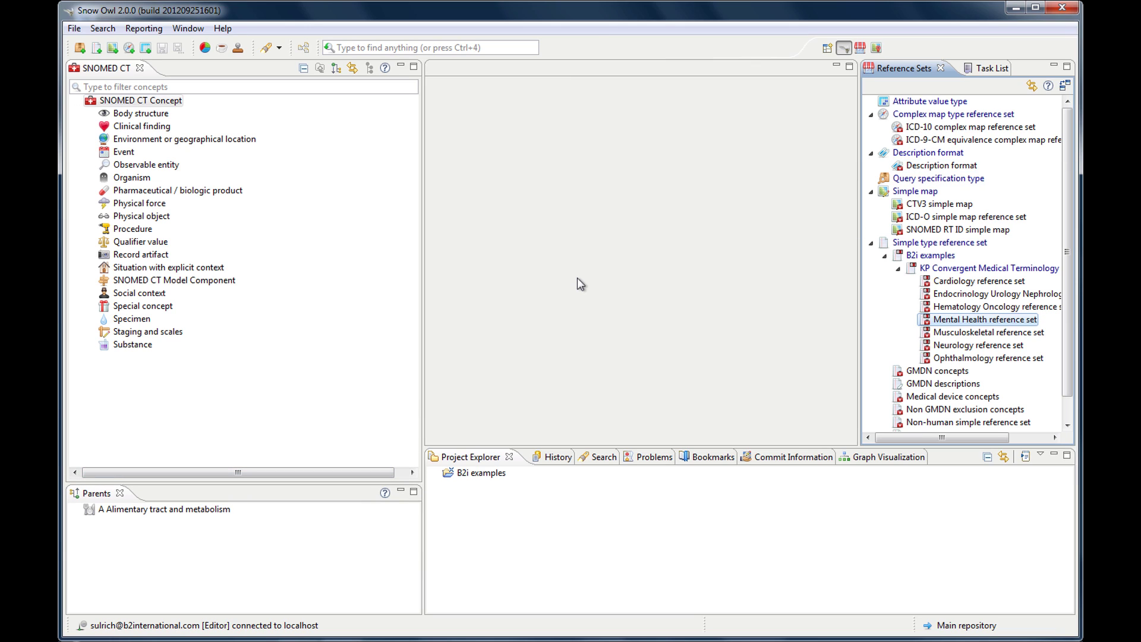
{"action": "left_click", "coordinate": [939, 69]}
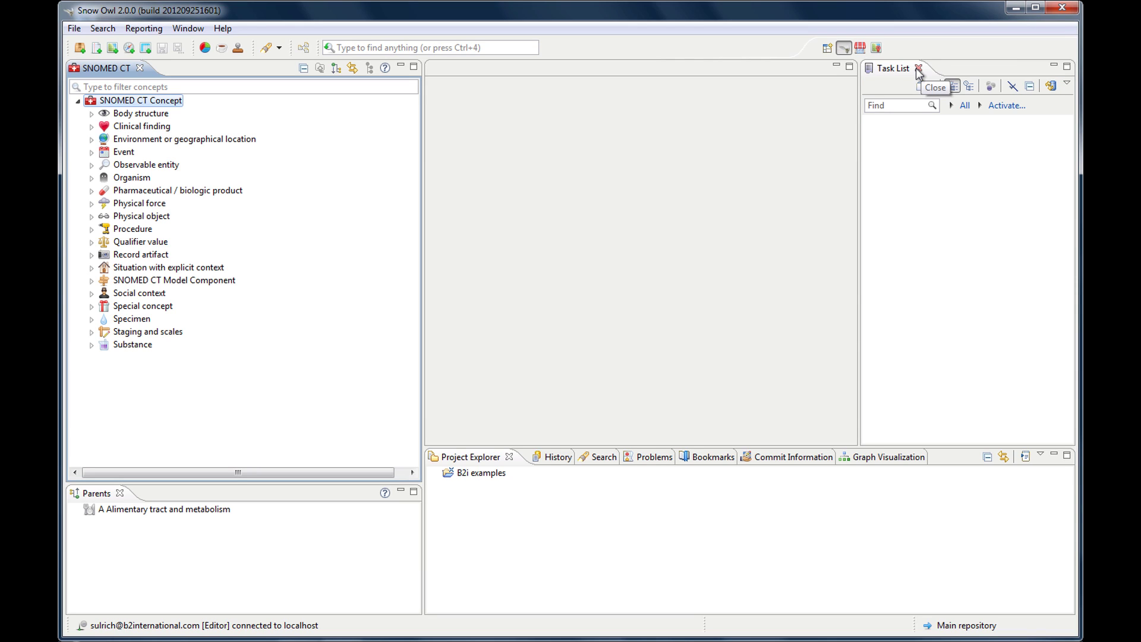
{"action": "left_click", "coordinate": [918, 69]}
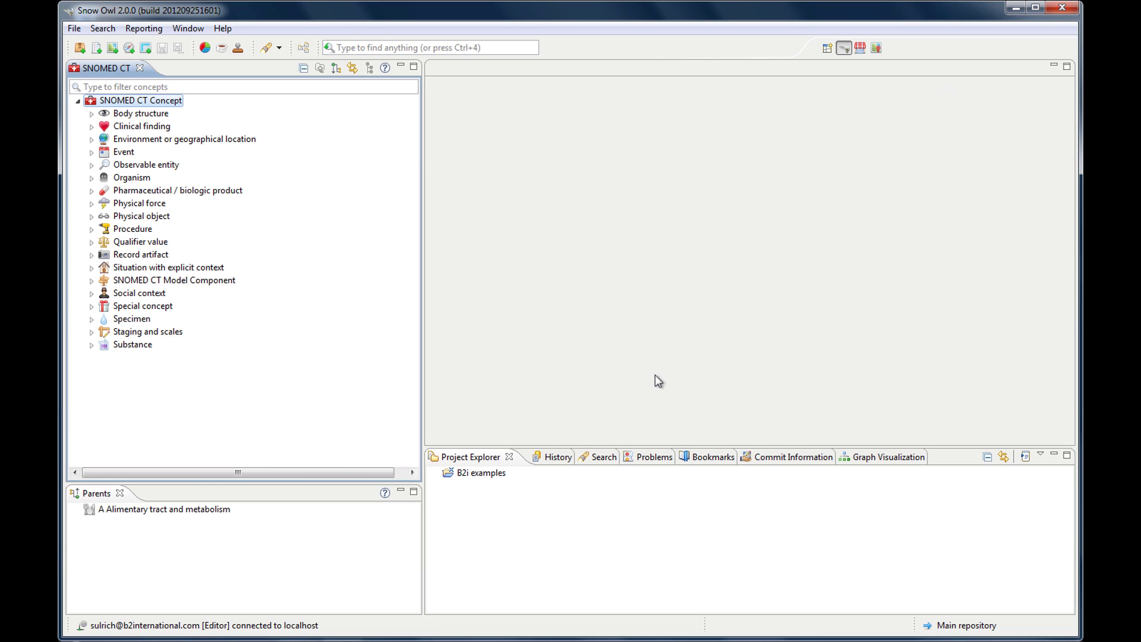
Close Project Explorer, History, Problems, Search, Bookmarks, Commit Information and Graph Visualization views.
{"action": "left_click", "coordinate": [508, 457]}
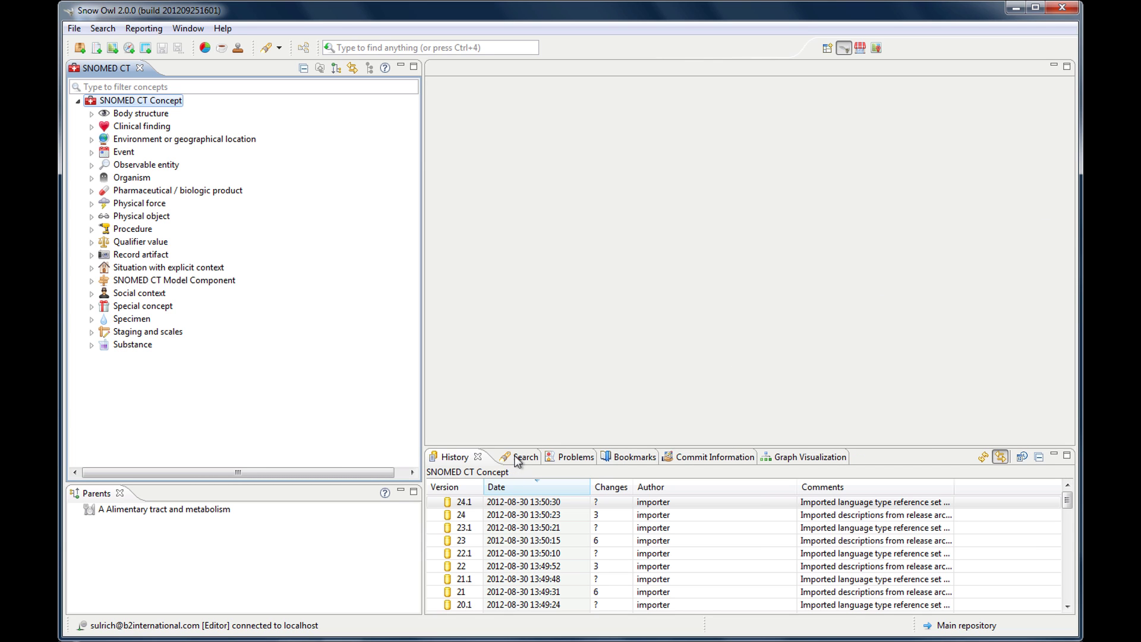
{"action": "left_click", "coordinate": [478, 456]}
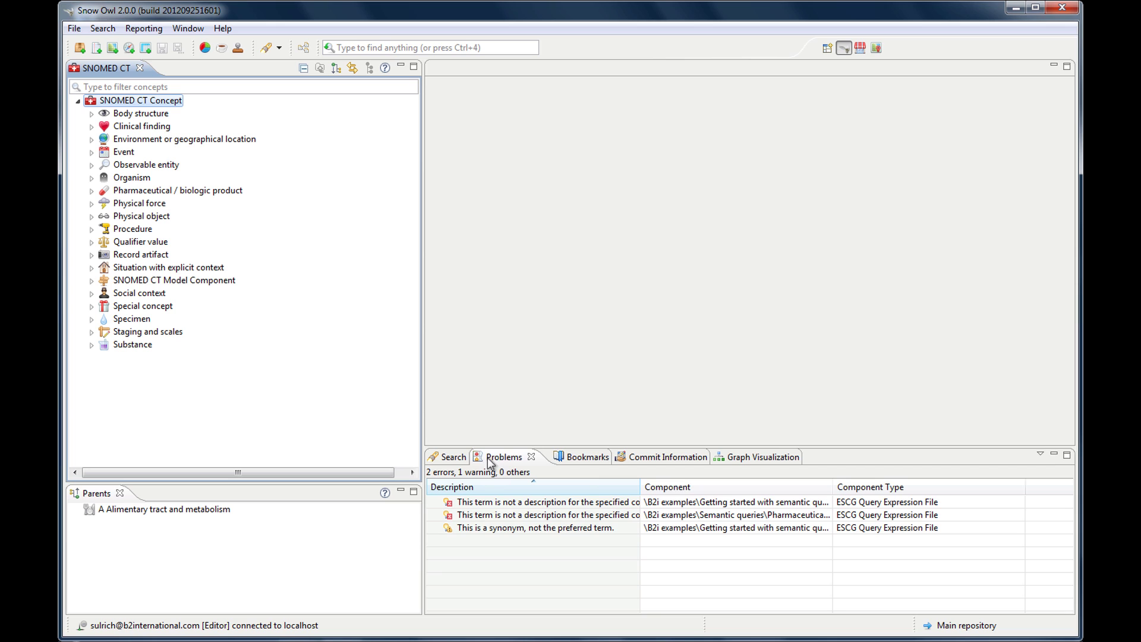
{"action": "left_click", "coordinate": [530, 457]}
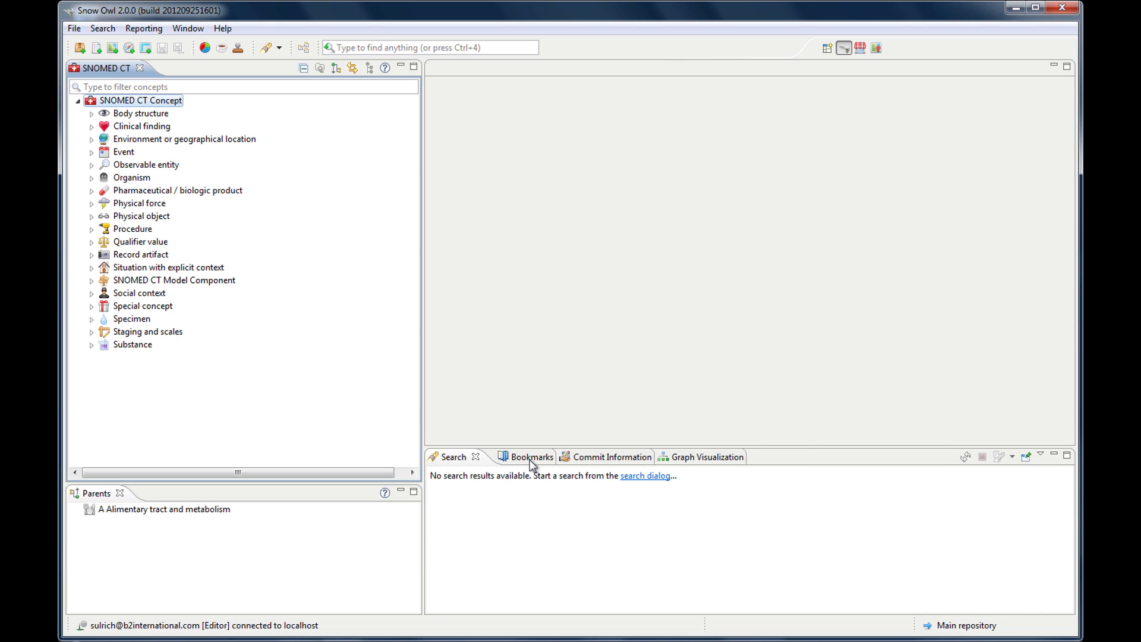
{"action": "left_click", "coordinate": [476, 456]}
{"action": "left_click", "coordinate": [493, 457]}
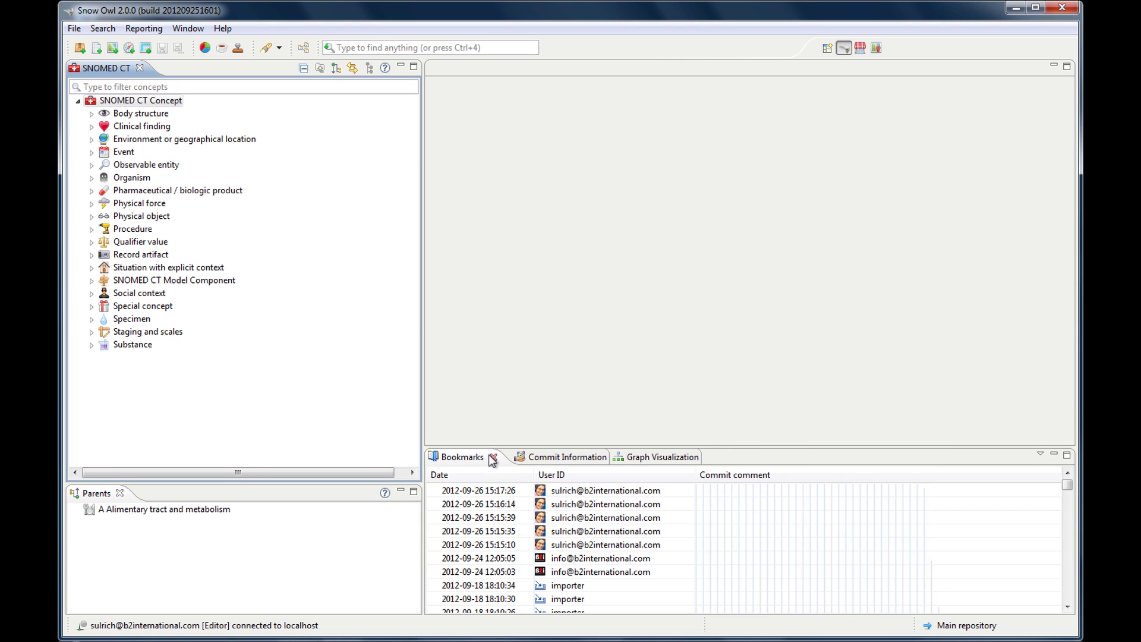
{"action": "left_click", "coordinate": [531, 457]}
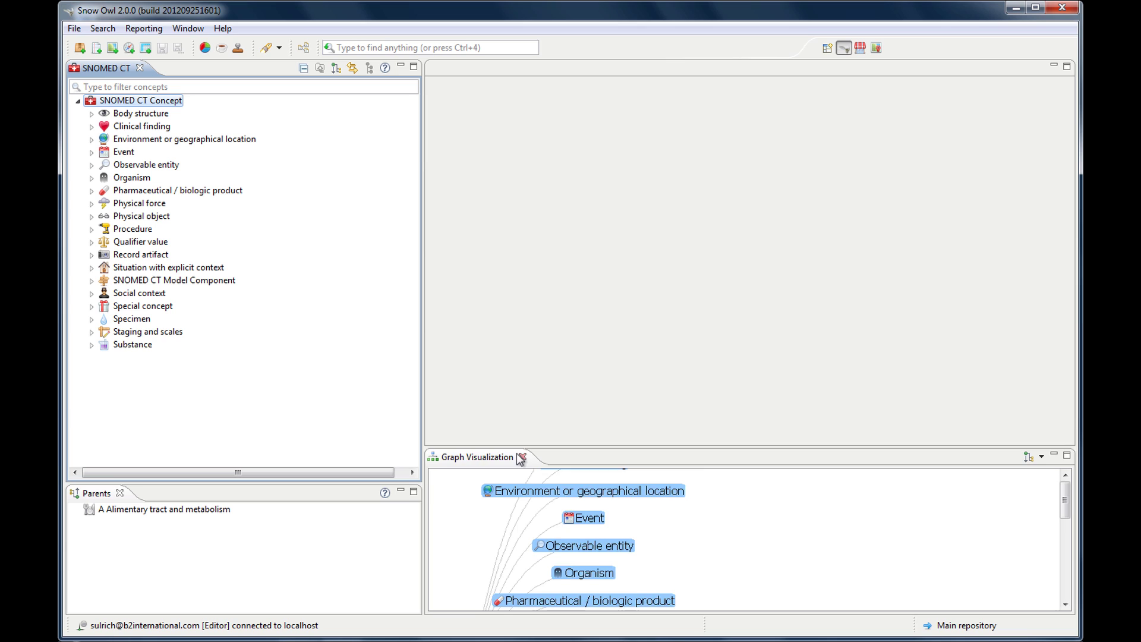
{"action": "left_click", "coordinate": [522, 457]}
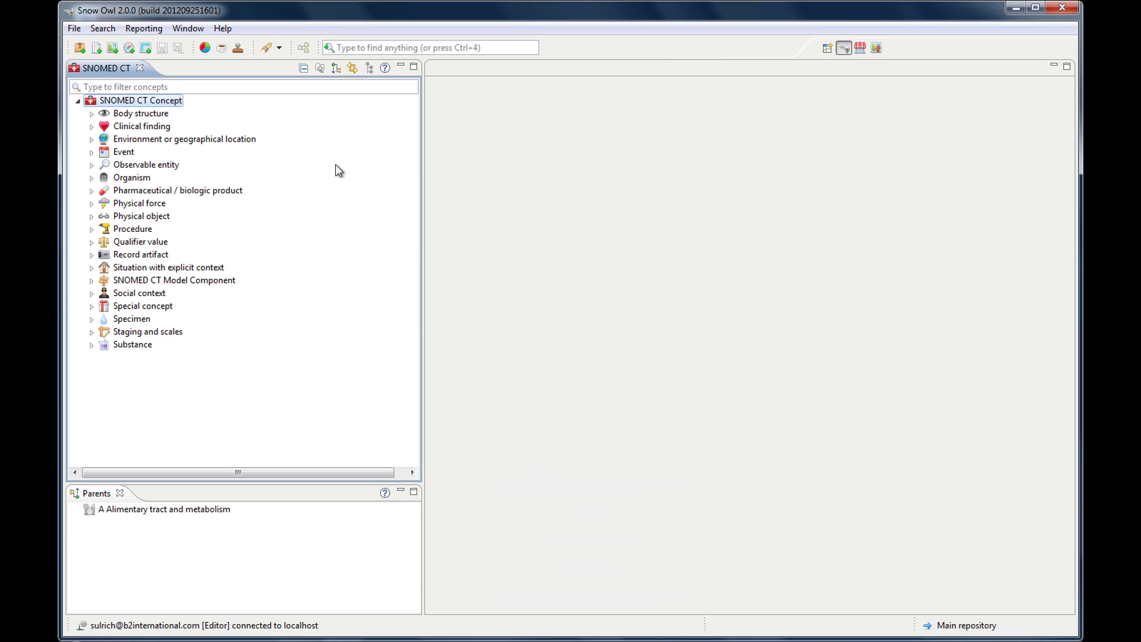
Expand Adverse incident outcome categories and open four of its concepts in editors.
{"action": "left_click", "coordinate": [92, 127]}
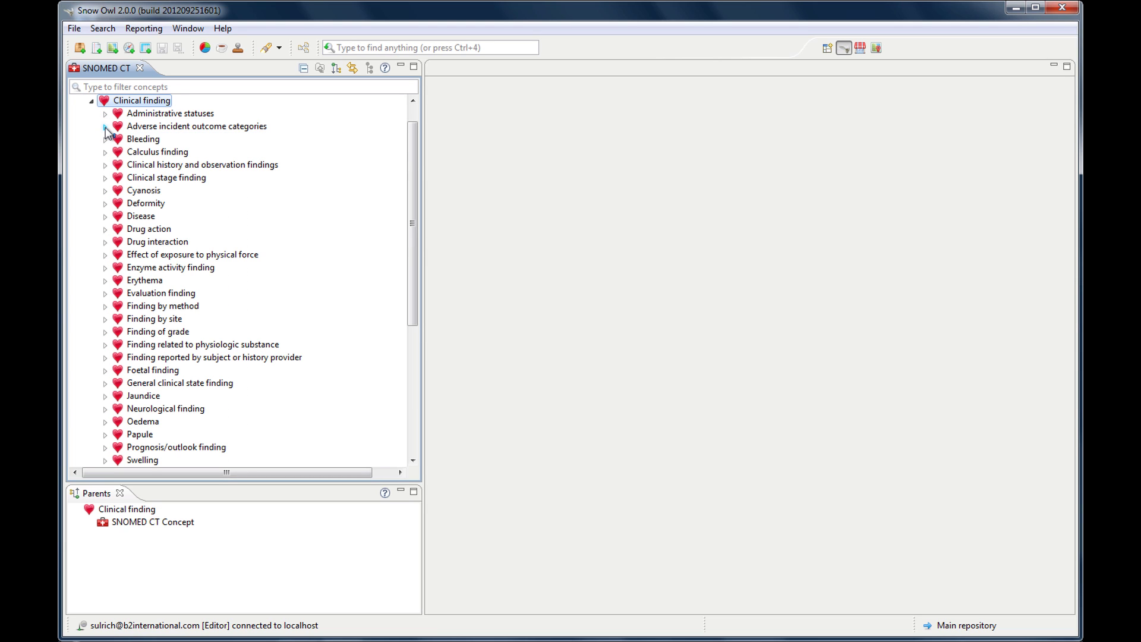
{"action": "left_click", "coordinate": [105, 127]}
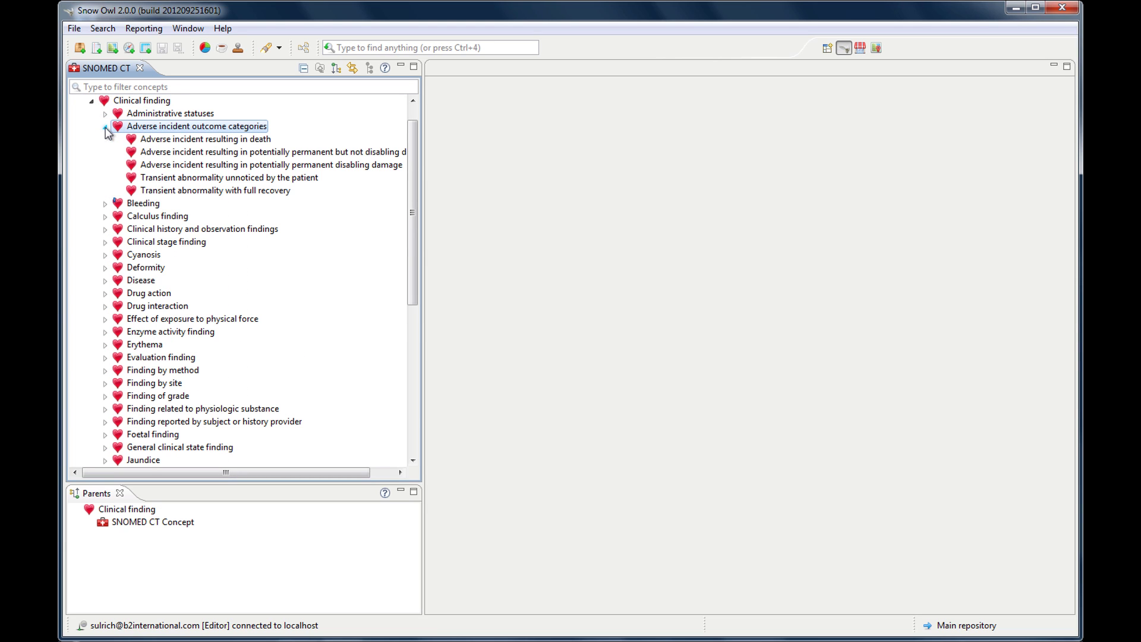
{"action": "left_click", "coordinate": [148, 140]}
{"action": "double_click", "coordinate": [150, 143]}
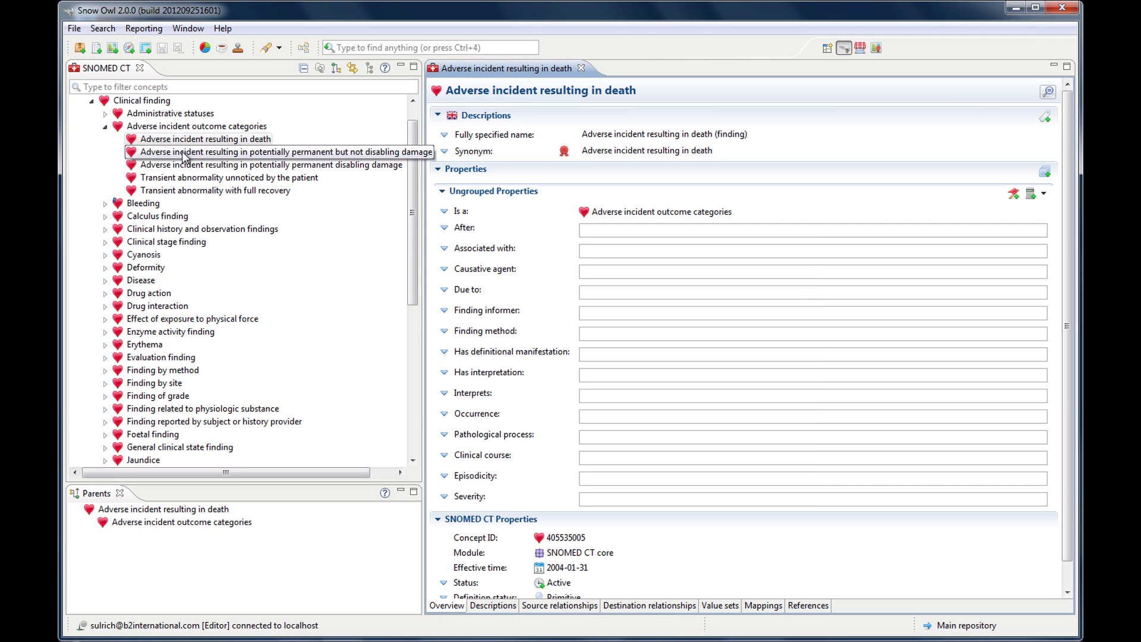
{"action": "double_click", "coordinate": [184, 153]}
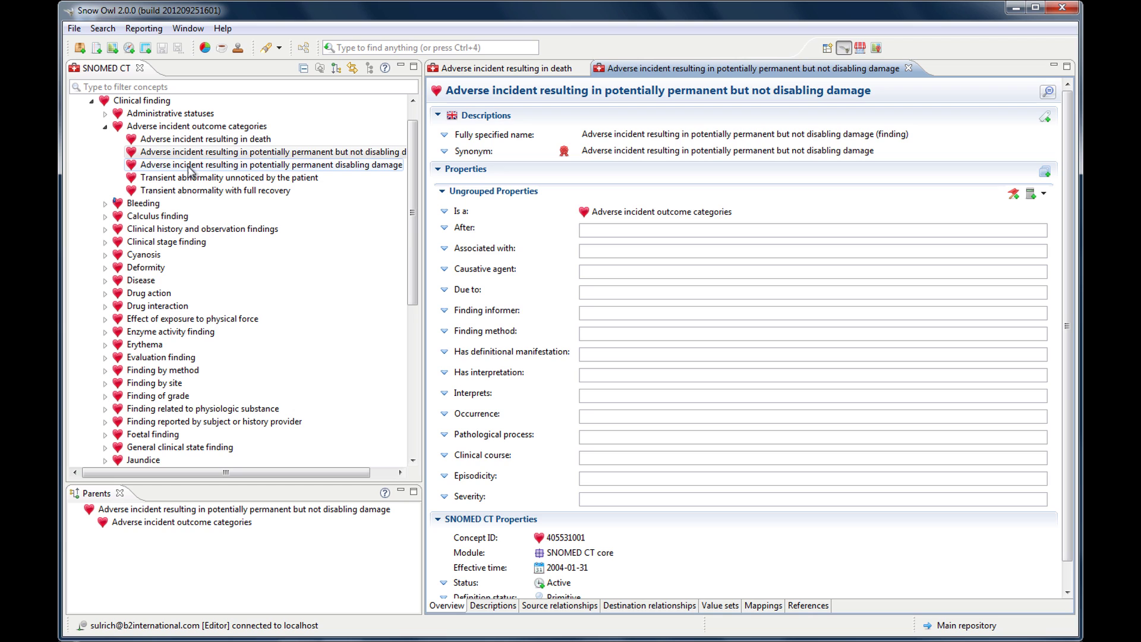
{"action": "double_click", "coordinate": [189, 164]}
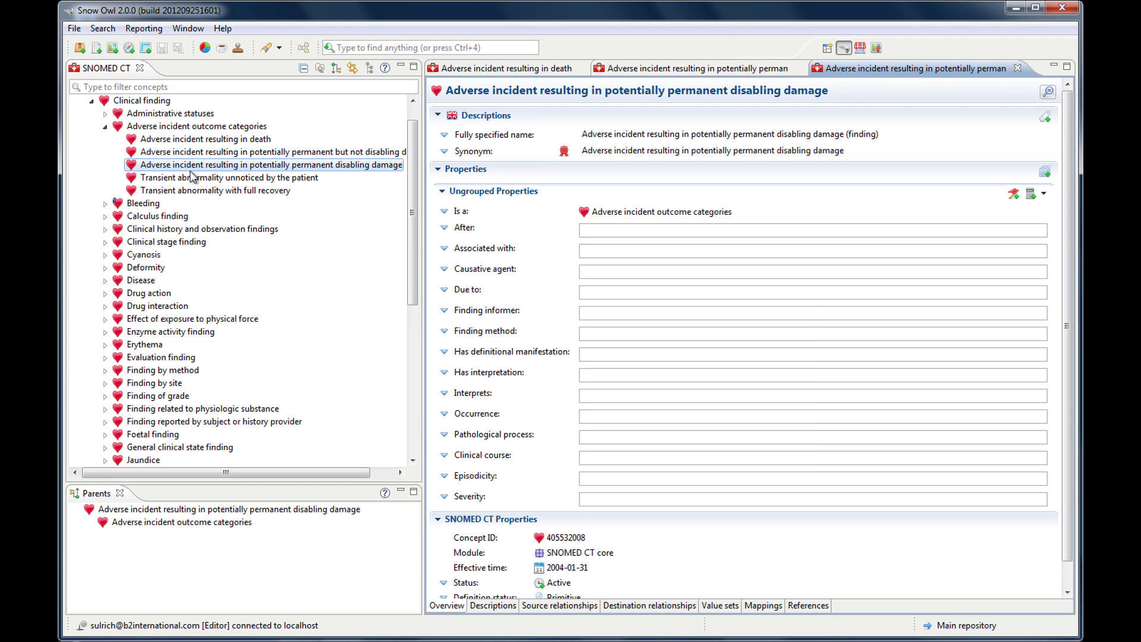
{"action": "double_click", "coordinate": [198, 179]}
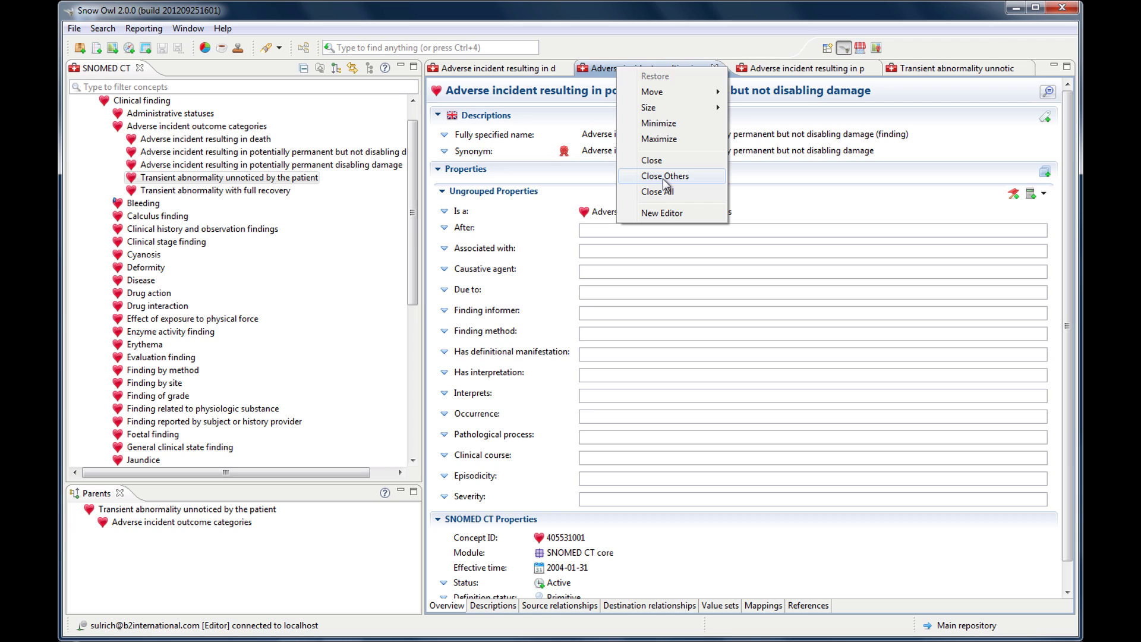
Close other editors, then reopen Adverse incident resulting in death and permanent non-disabling damage.
{"action": "left_click", "coordinate": [664, 177]}
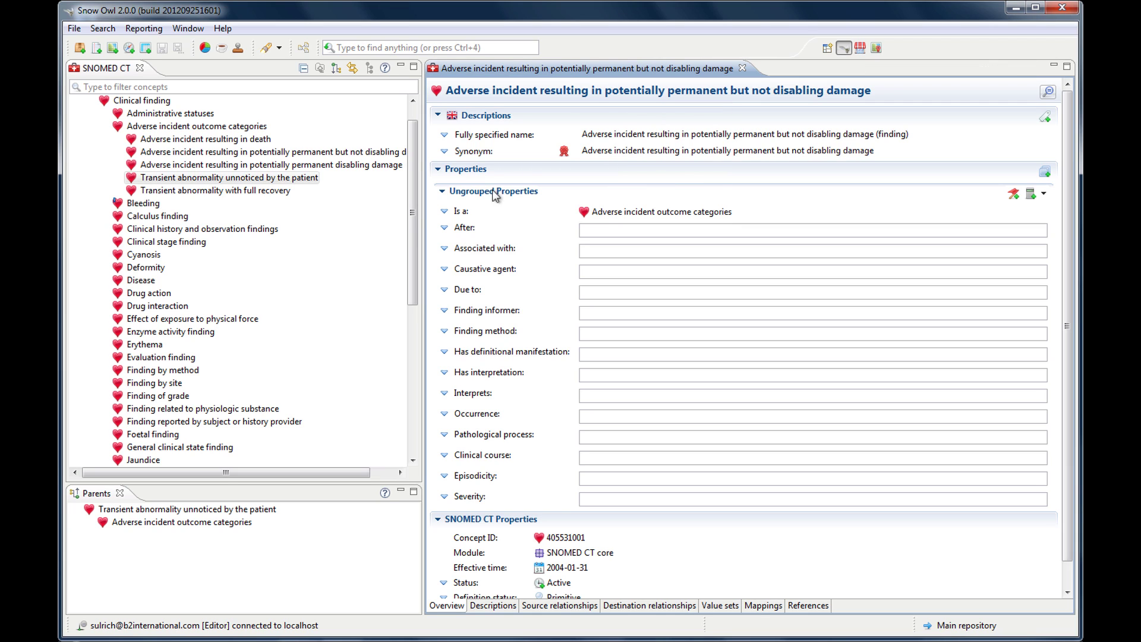
{"action": "left_click", "coordinate": [270, 154]}
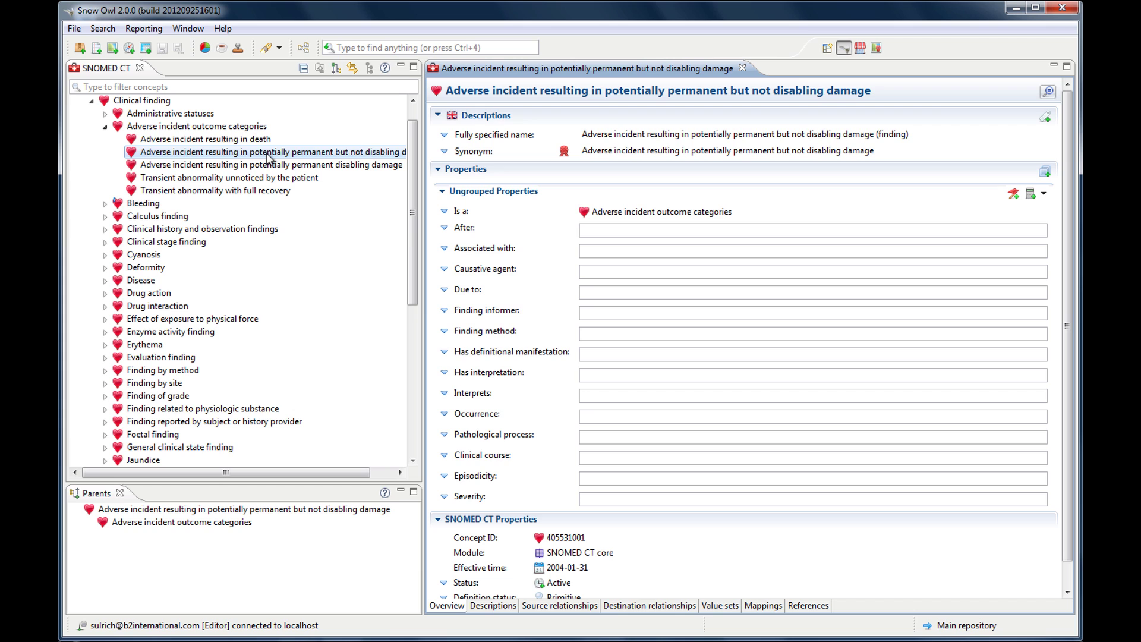
{"action": "double_click", "coordinate": [248, 140]}
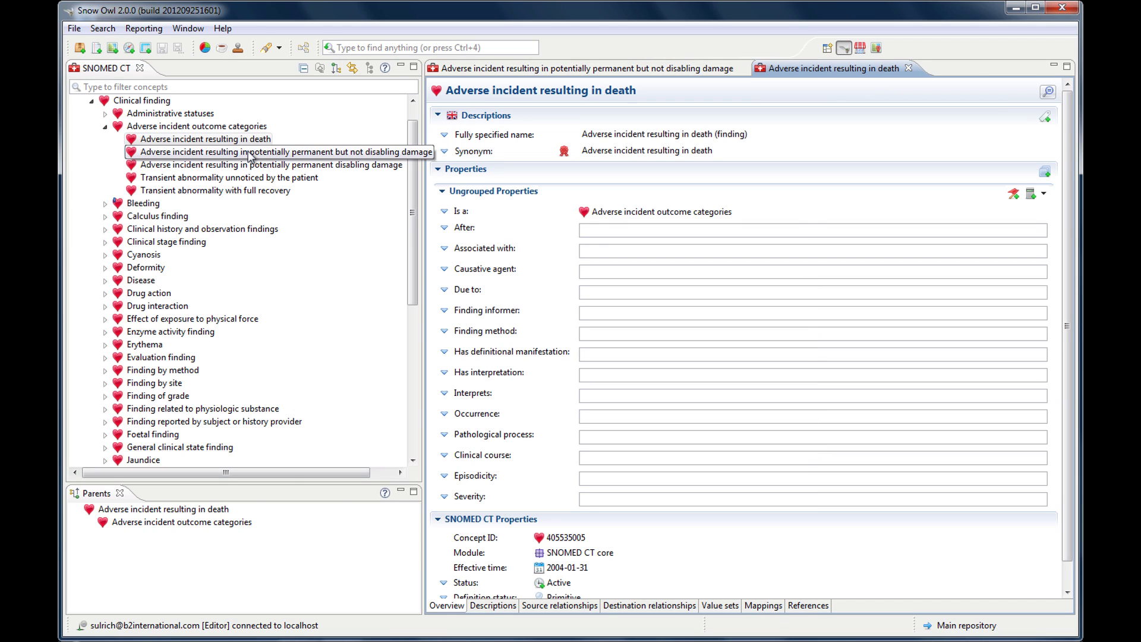
{"action": "double_click", "coordinate": [249, 154]}
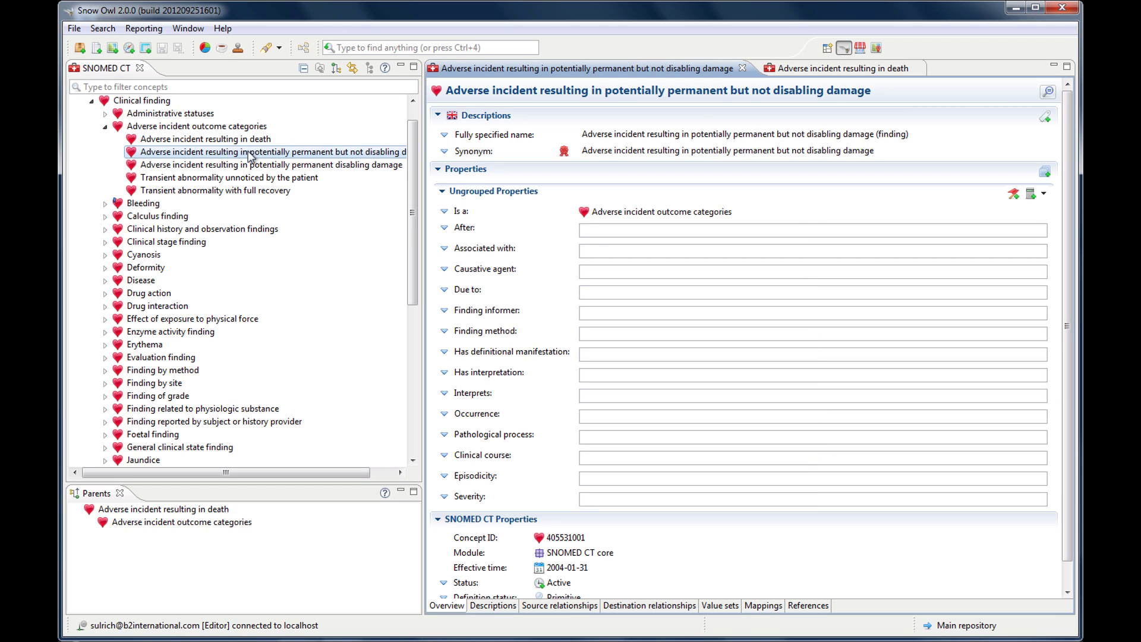
Open Transient abnormality with full recovery, Calculus finding, Clinical history findings and Clinical stage finding.
{"action": "left_click", "coordinate": [229, 191]}
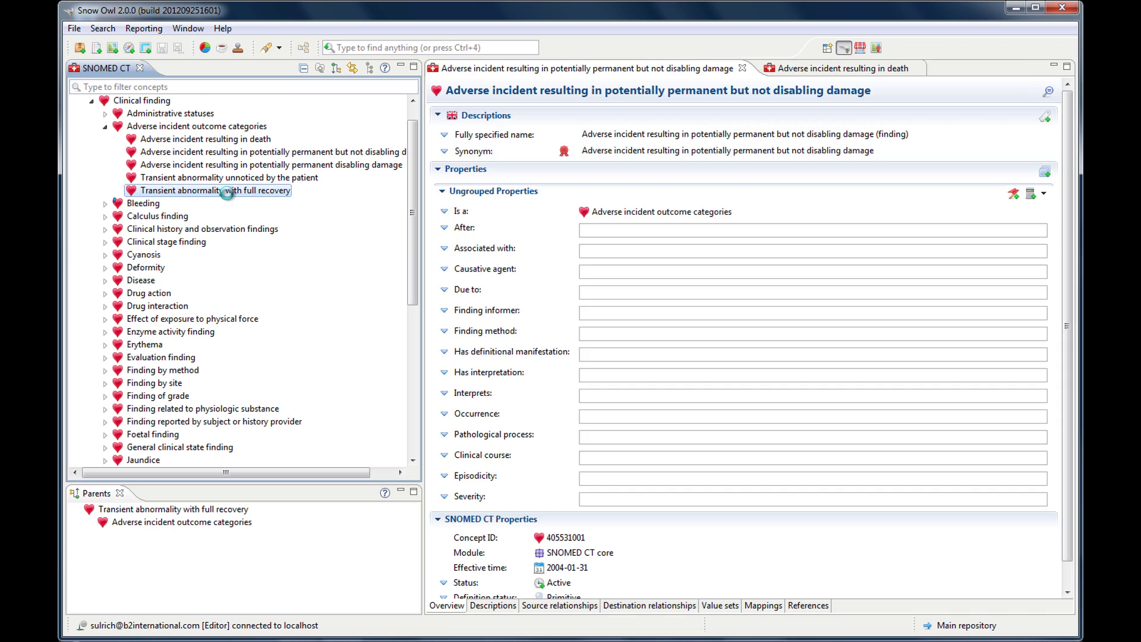
{"action": "double_click", "coordinate": [228, 193]}
{"action": "double_click", "coordinate": [175, 217]}
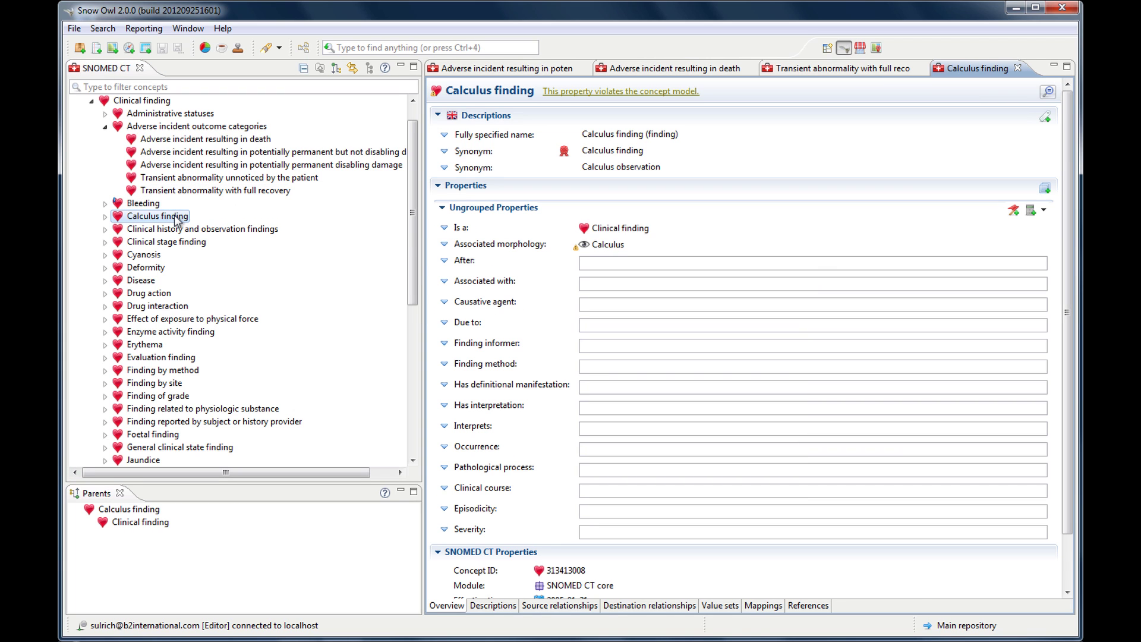
{"action": "double_click", "coordinate": [176, 231]}
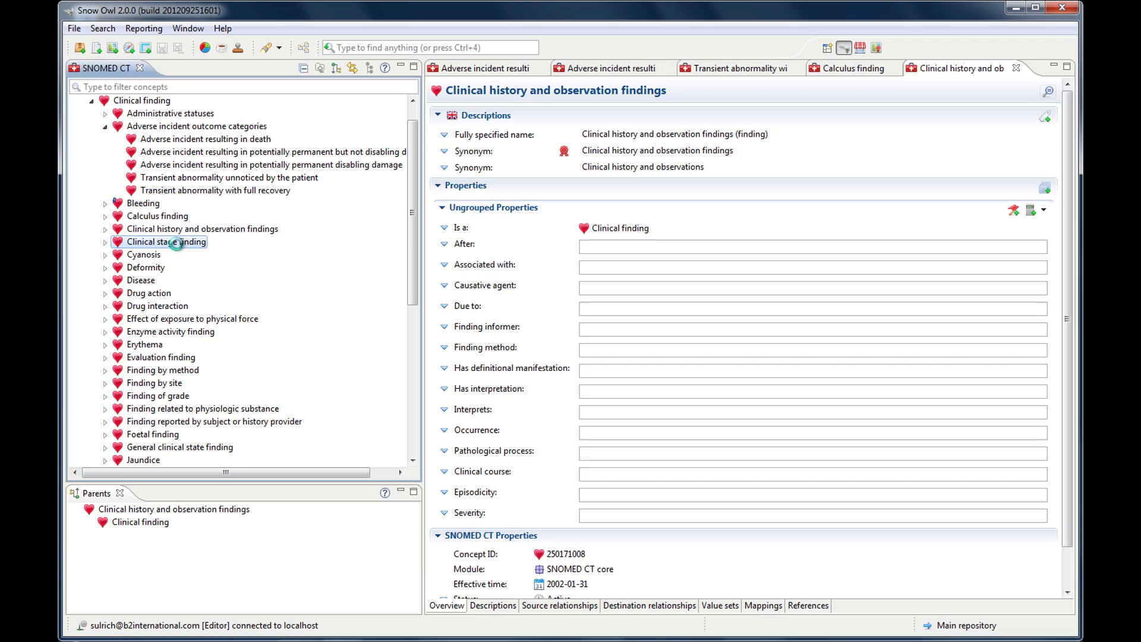
{"action": "double_click", "coordinate": [172, 242]}
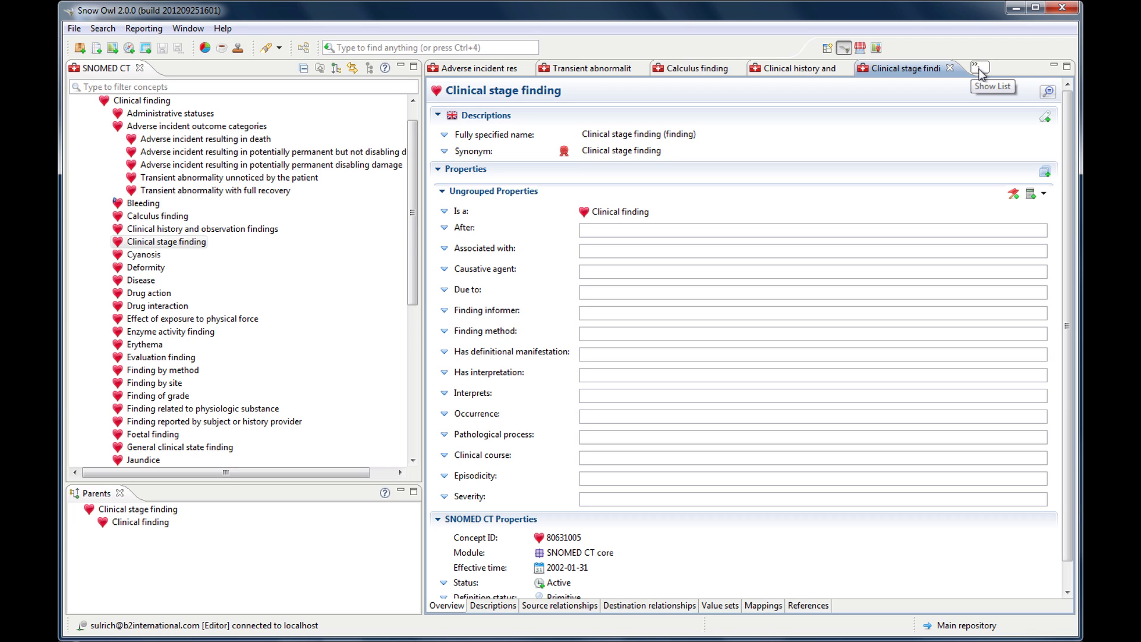
Select the Adverse incident resulting in death editor from the chevron list, then Close All.
{"action": "left_click", "coordinate": [977, 69]}
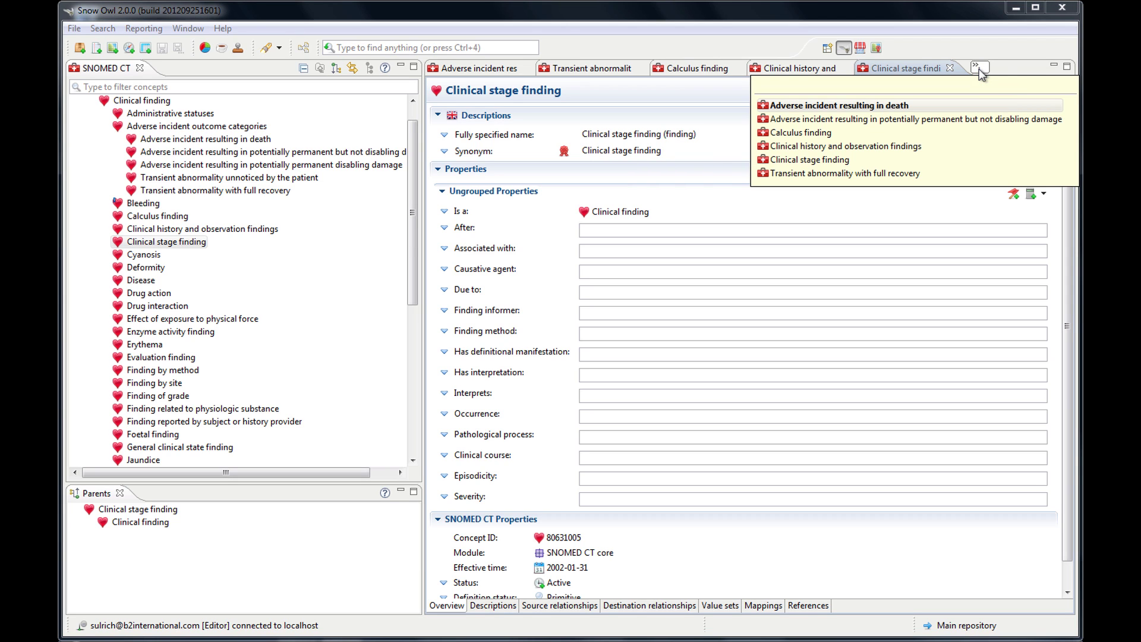
{"action": "left_click", "coordinate": [936, 107]}
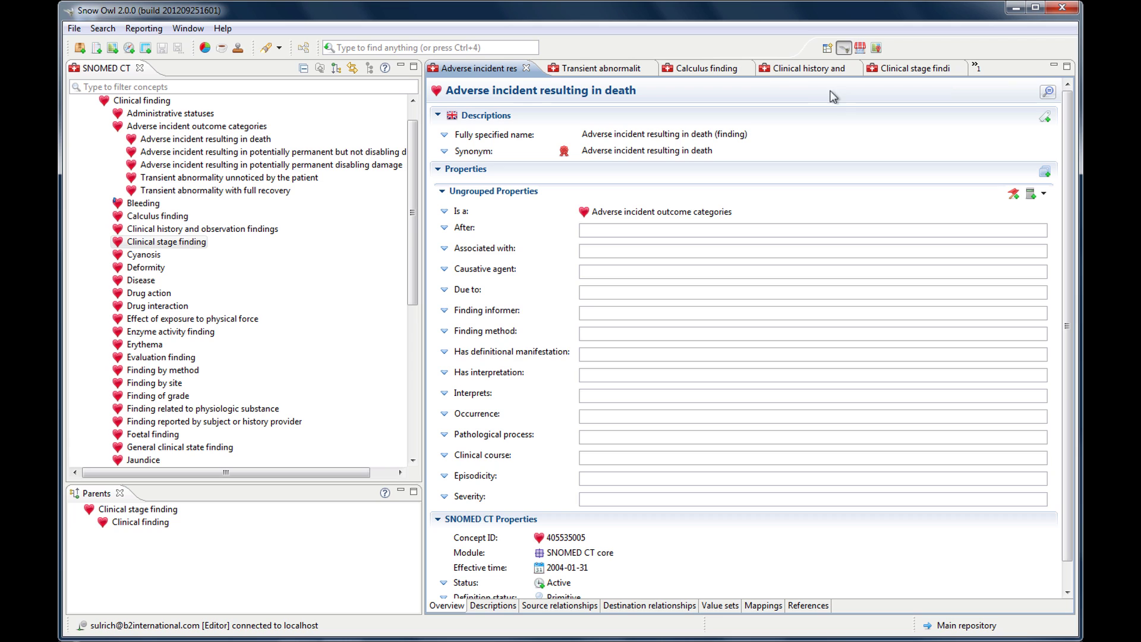
{"action": "right_click", "coordinate": [474, 71]}
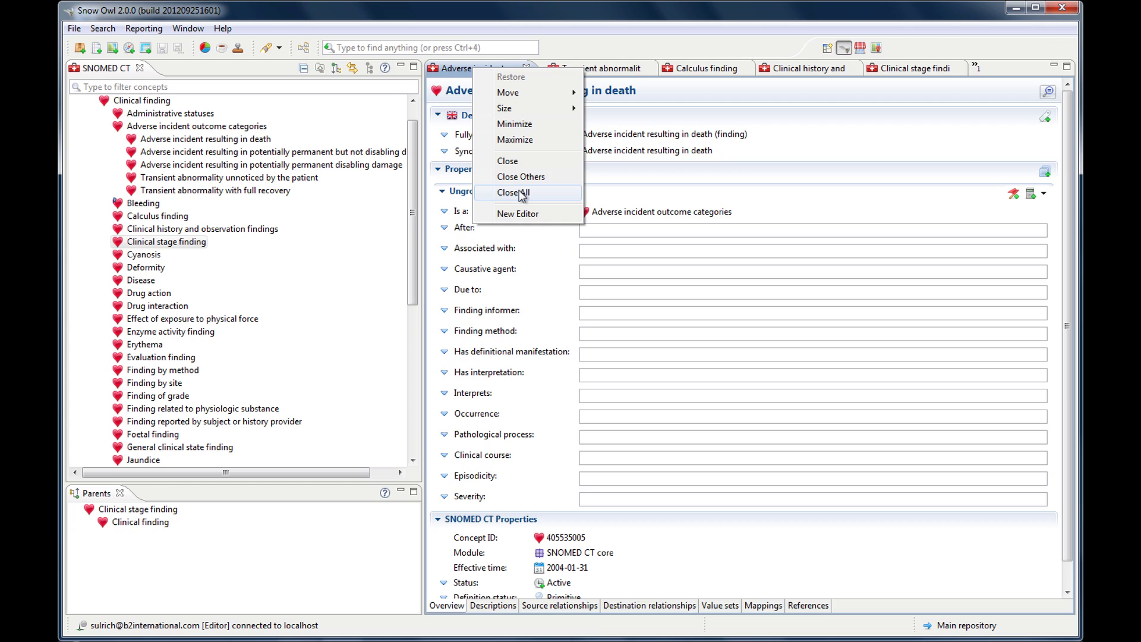
{"action": "left_click", "coordinate": [522, 193]}
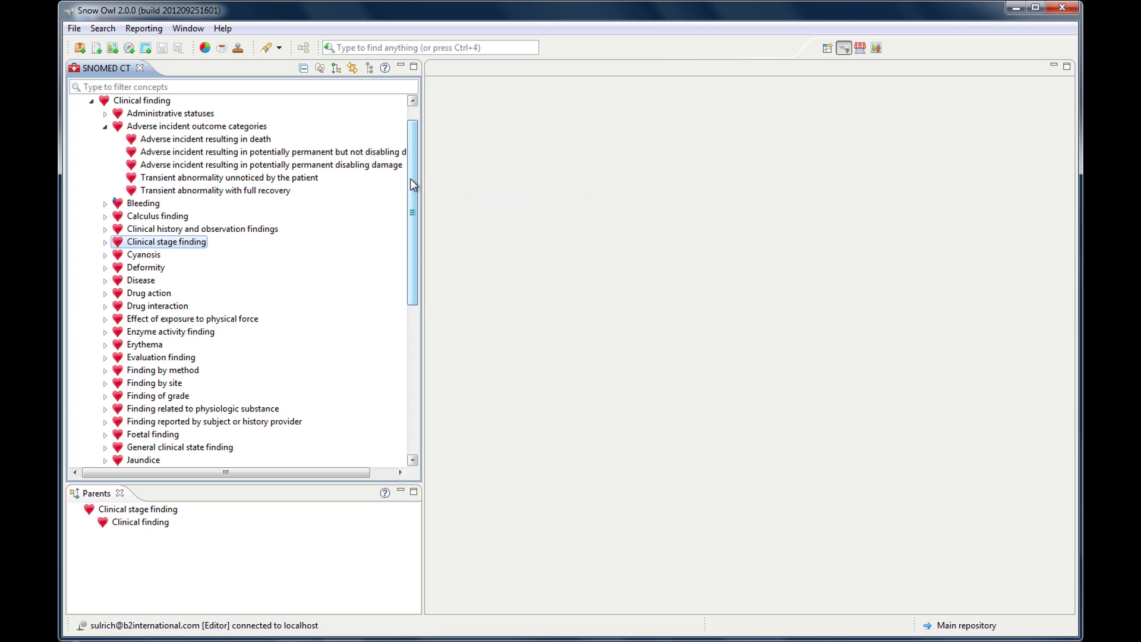
Overwrite the existing Browsing perspective with the current layout using Save Perspective As.
{"action": "left_click", "coordinate": [190, 30]}
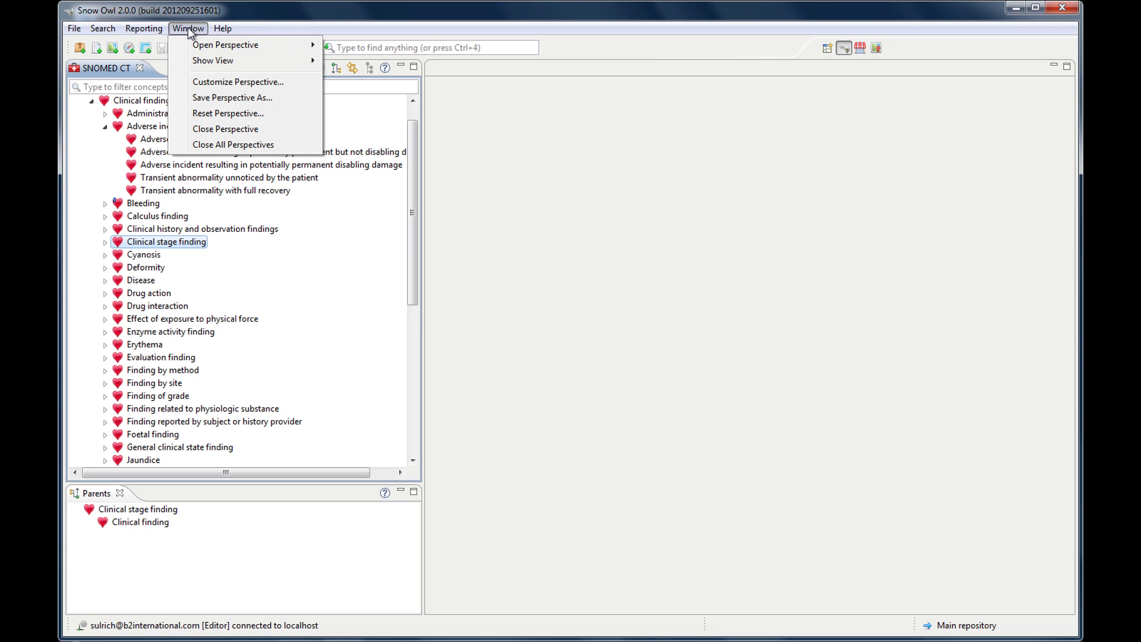
{"action": "left_click", "coordinate": [203, 98]}
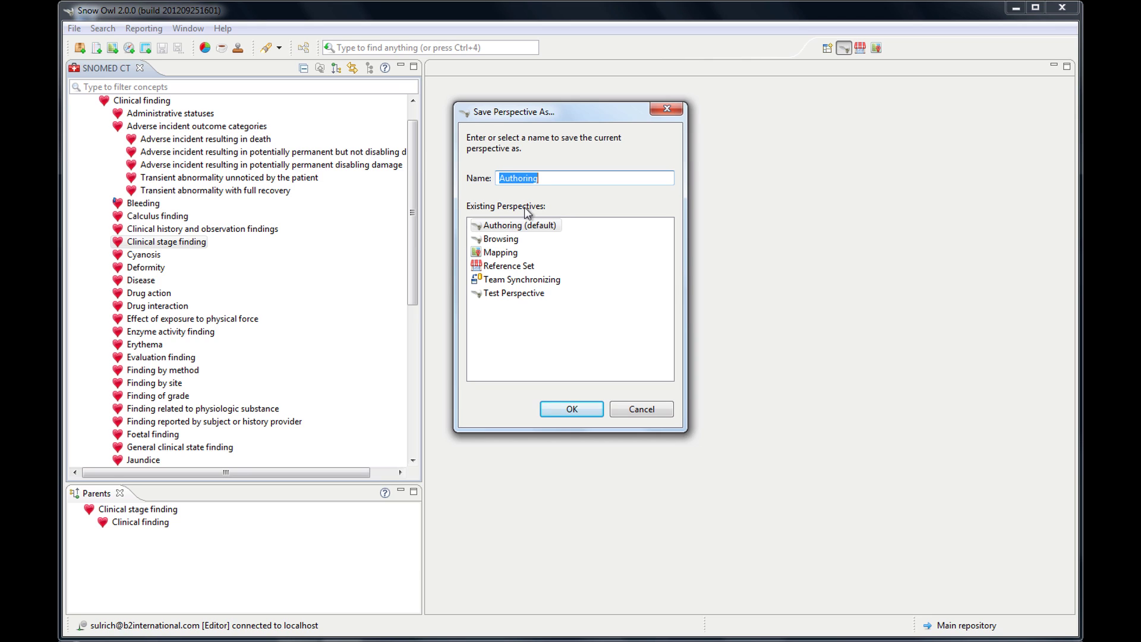
{"action": "left_click", "coordinate": [506, 243]}
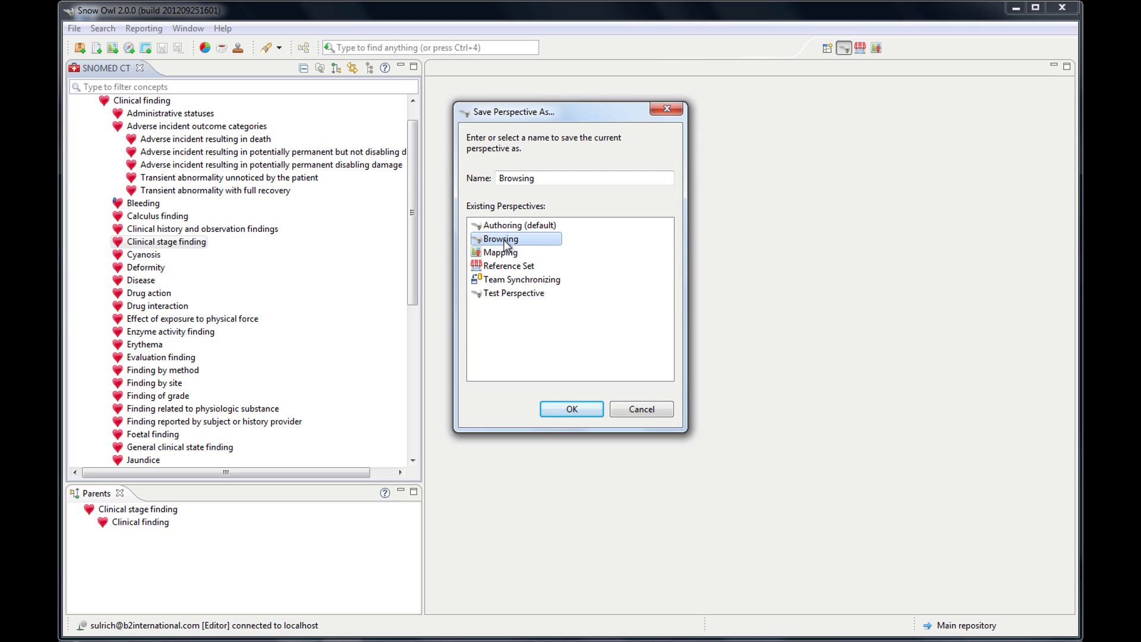
{"action": "left_click", "coordinate": [562, 410]}
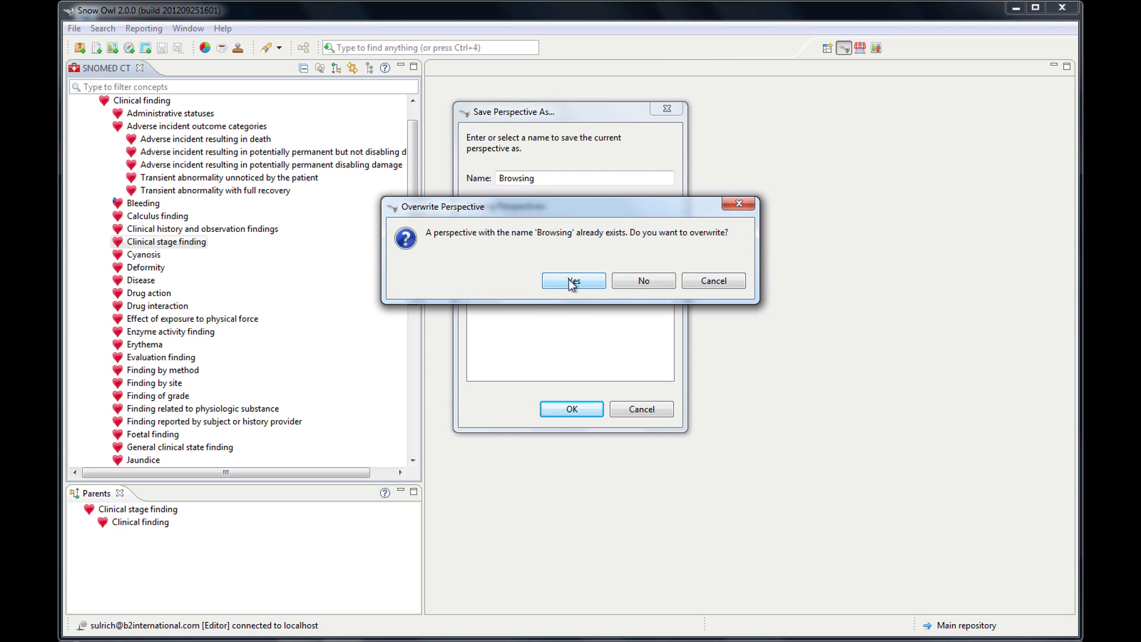
{"action": "left_click", "coordinate": [573, 282]}
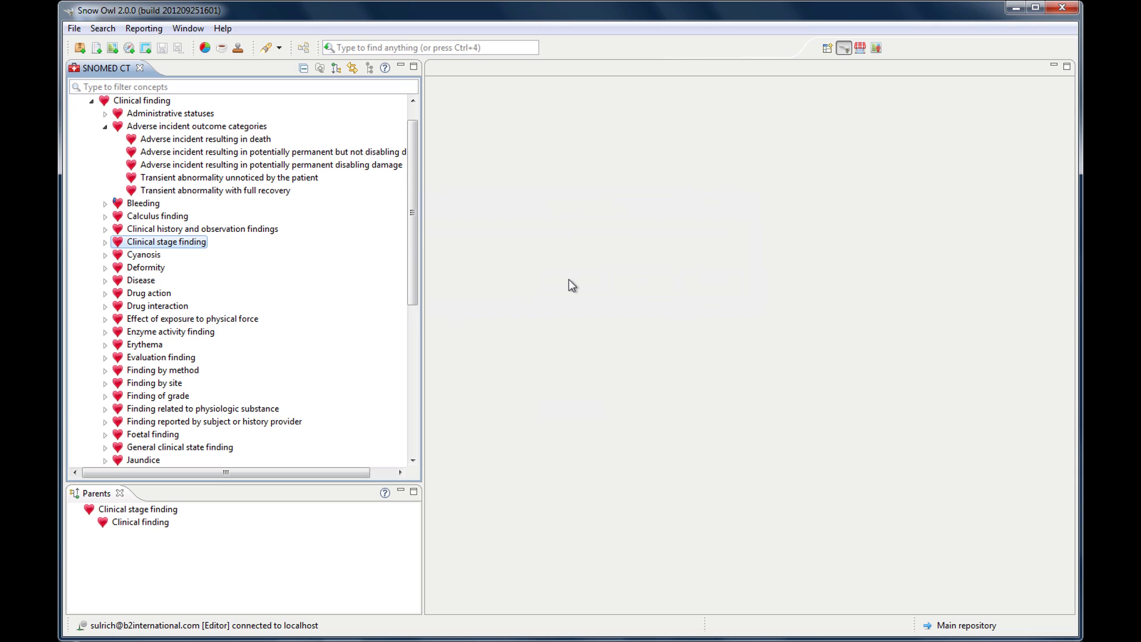
{"action": "left_click", "coordinate": [859, 50]}
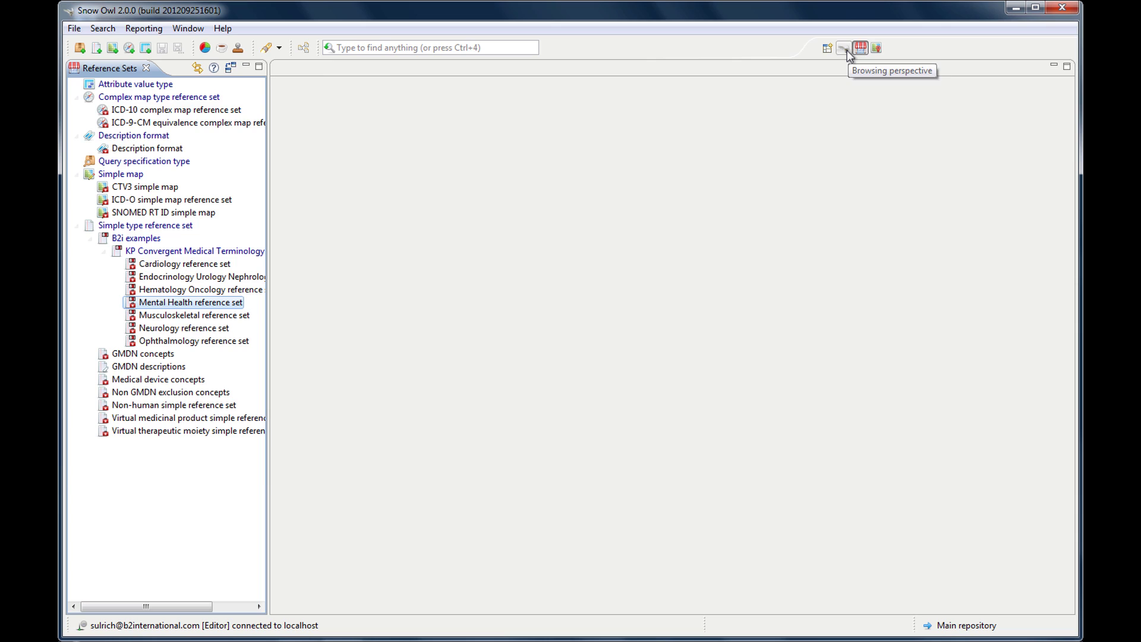
{"action": "left_click", "coordinate": [843, 49]}
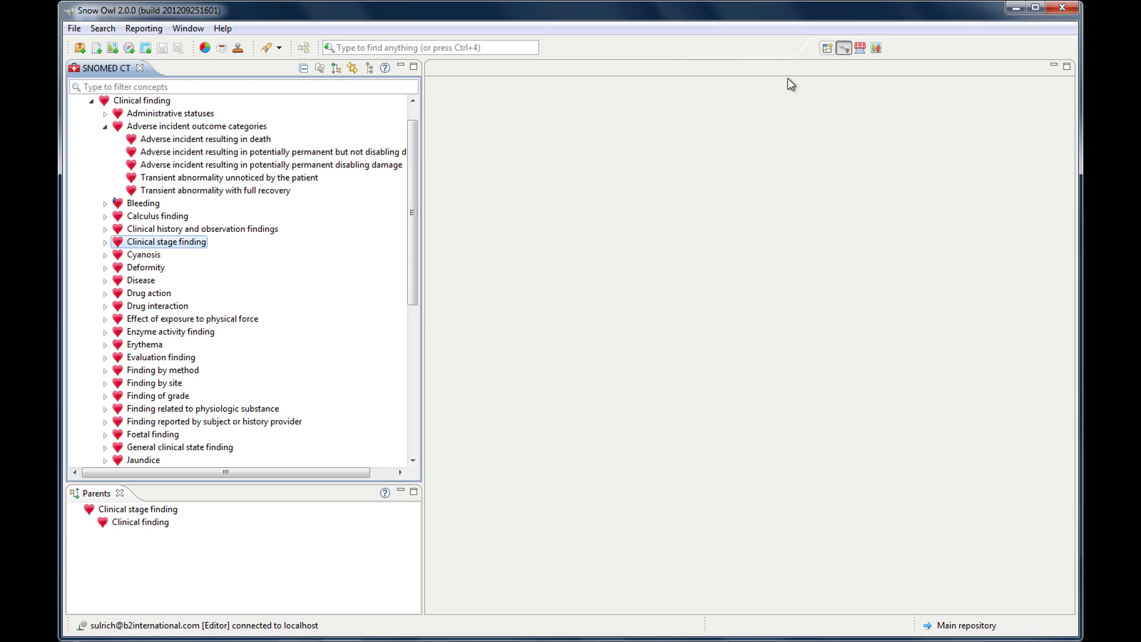
Open the default Authoring perspective through Window > Open Perspective > Other.
{"action": "left_click", "coordinate": [179, 26]}
{"action": "mouse_move", "coordinate": [225, 45]}
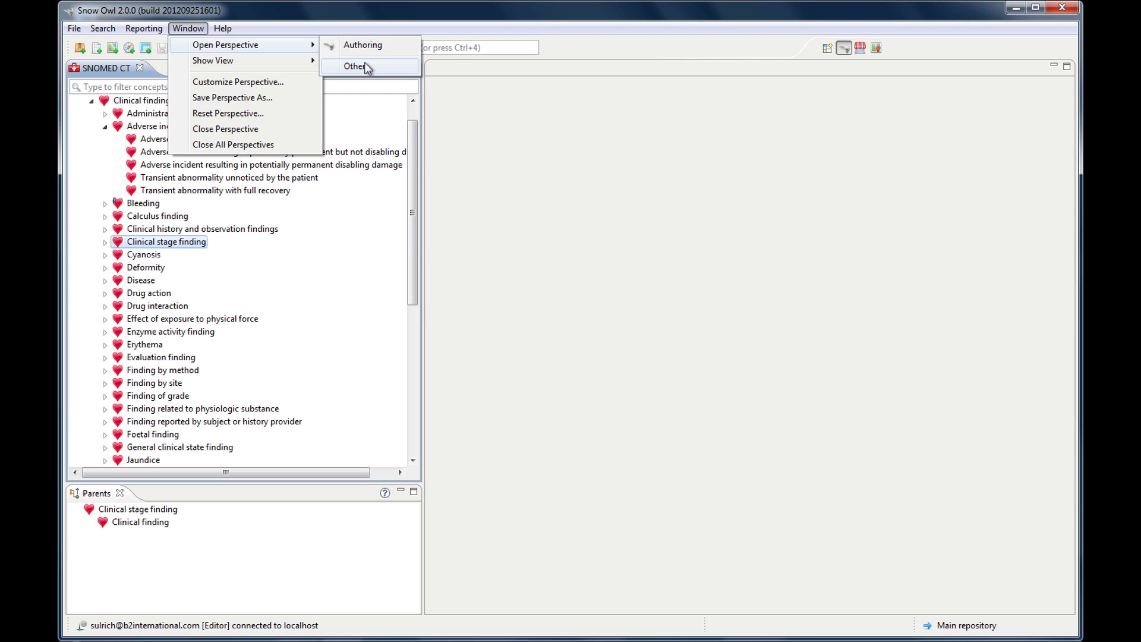
{"action": "left_click", "coordinate": [364, 67]}
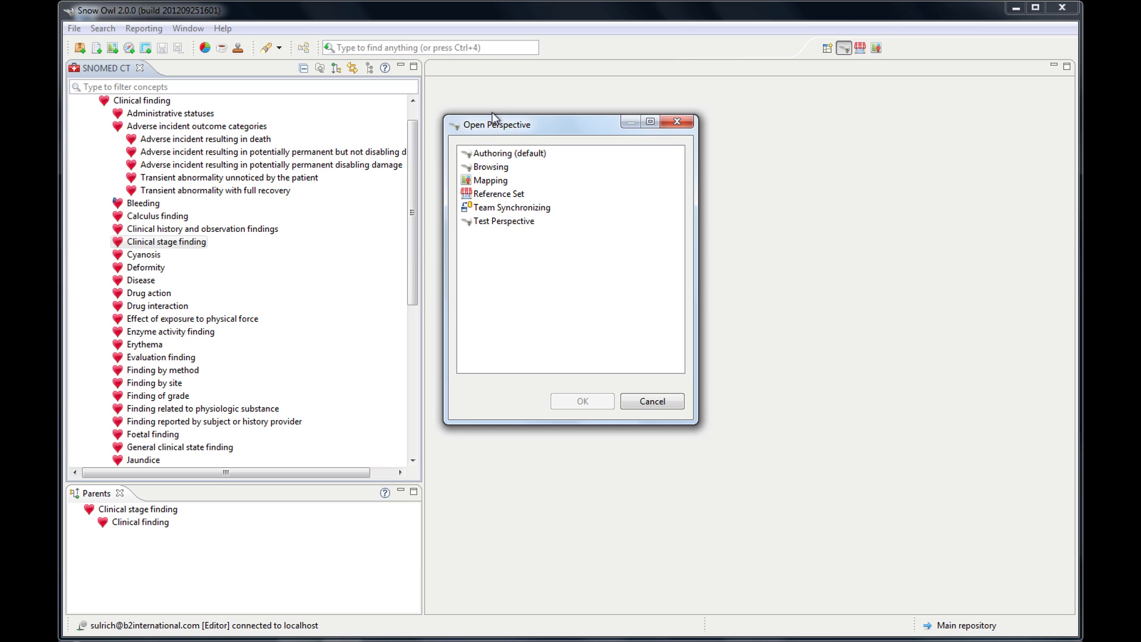
{"action": "left_click", "coordinate": [500, 157]}
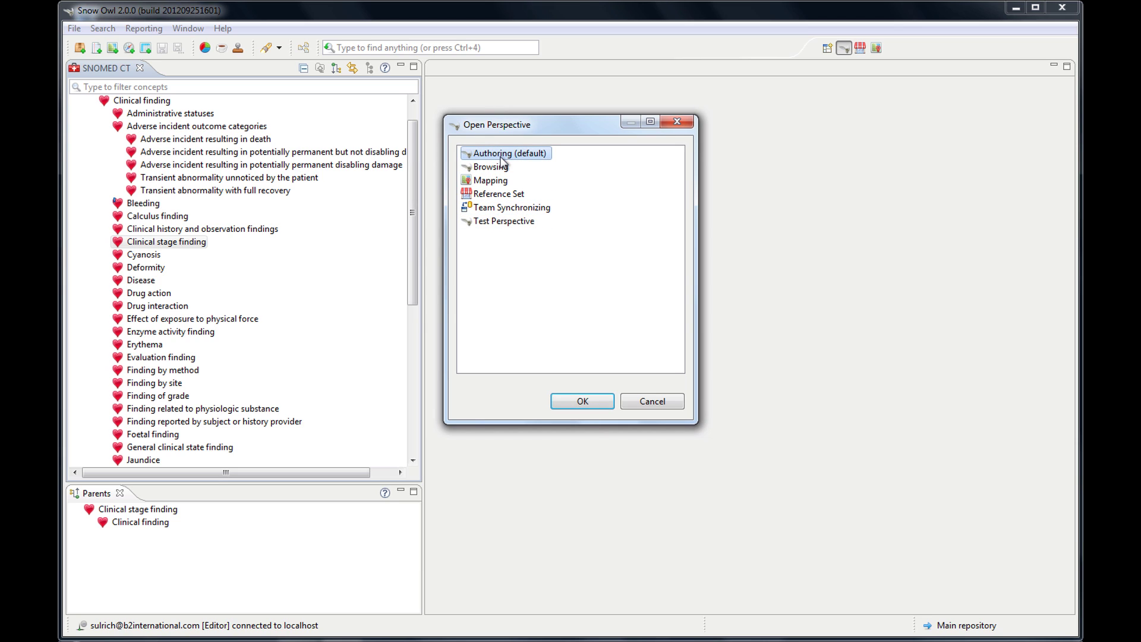
{"action": "left_click", "coordinate": [563, 402]}
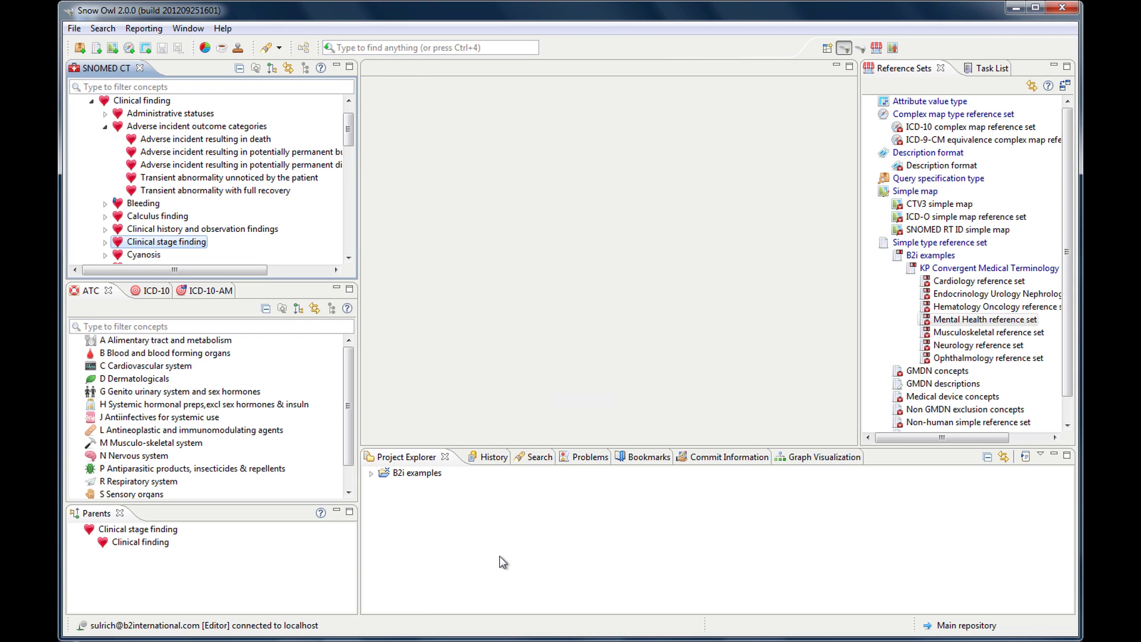
{"action": "left_click", "coordinate": [861, 48]}
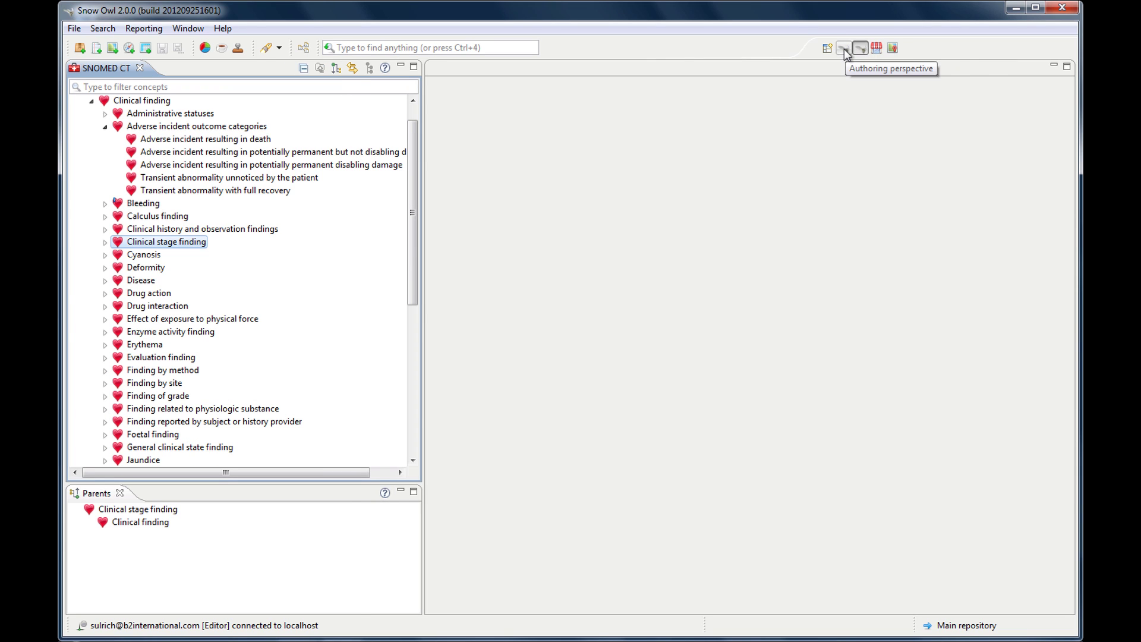
{"action": "left_click", "coordinate": [845, 49]}
{"action": "left_click", "coordinate": [876, 49]}
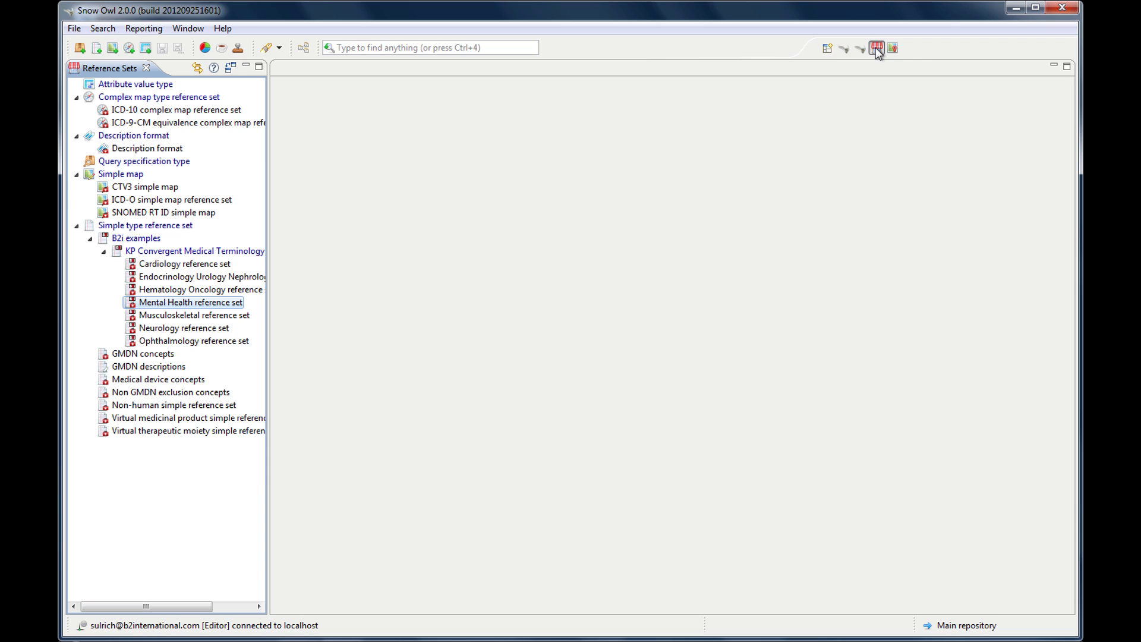
{"action": "left_click", "coordinate": [844, 50]}
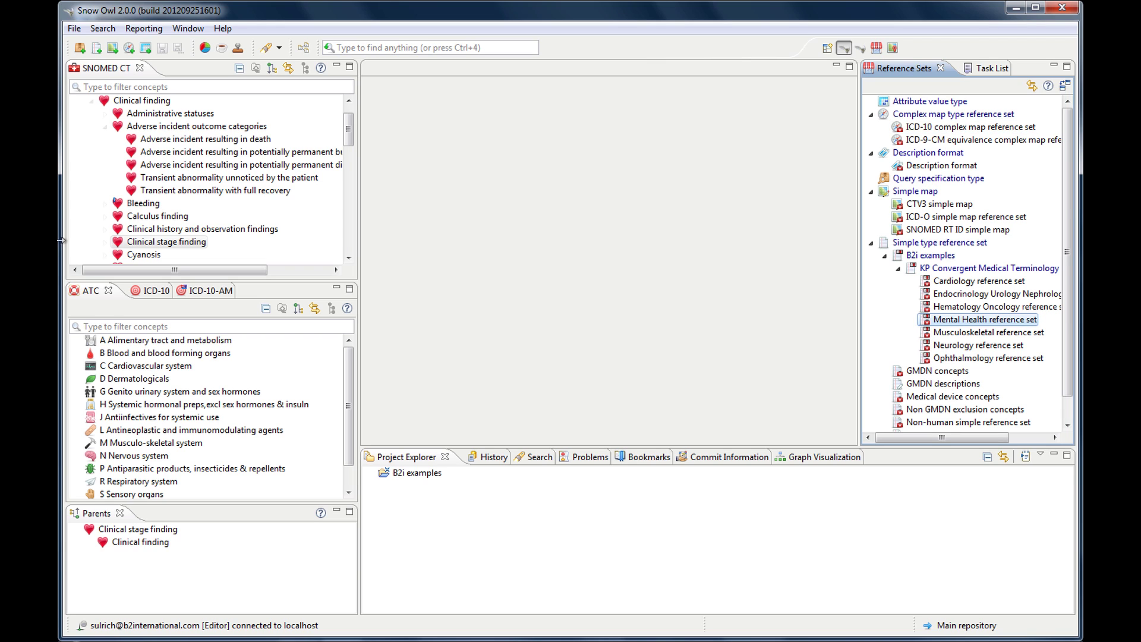
Drag the ATC view tab out of its left stack and dock it in the bottom panel.
{"action": "left_click", "coordinate": [97, 297]}
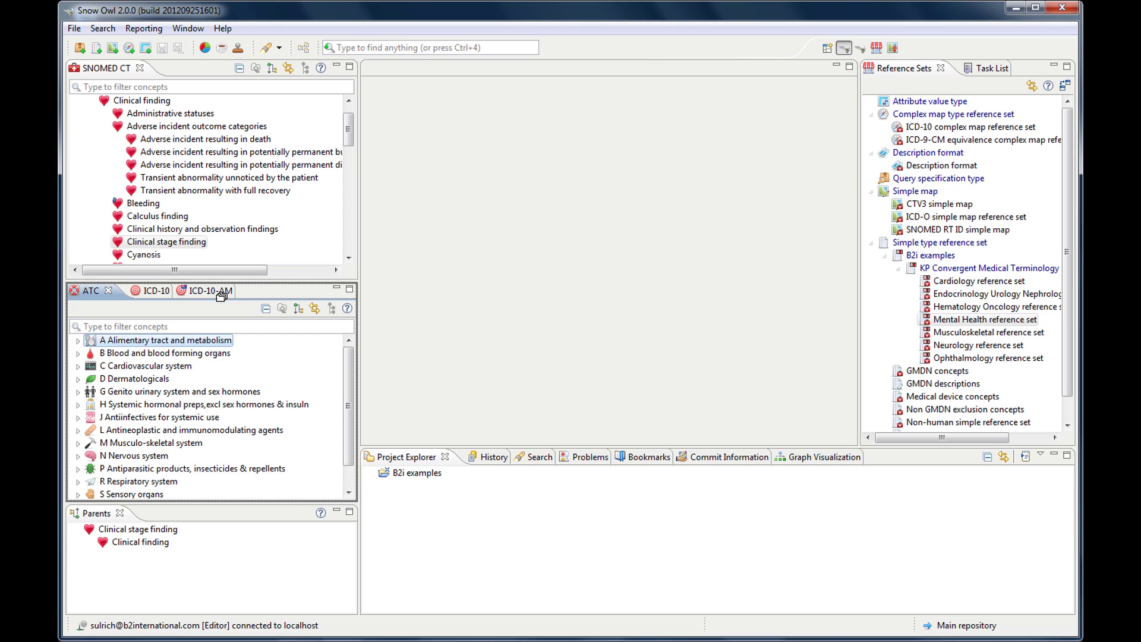
{"action": "left_click_drag", "start_coordinate": [257, 298], "coordinate": [258, 293]}
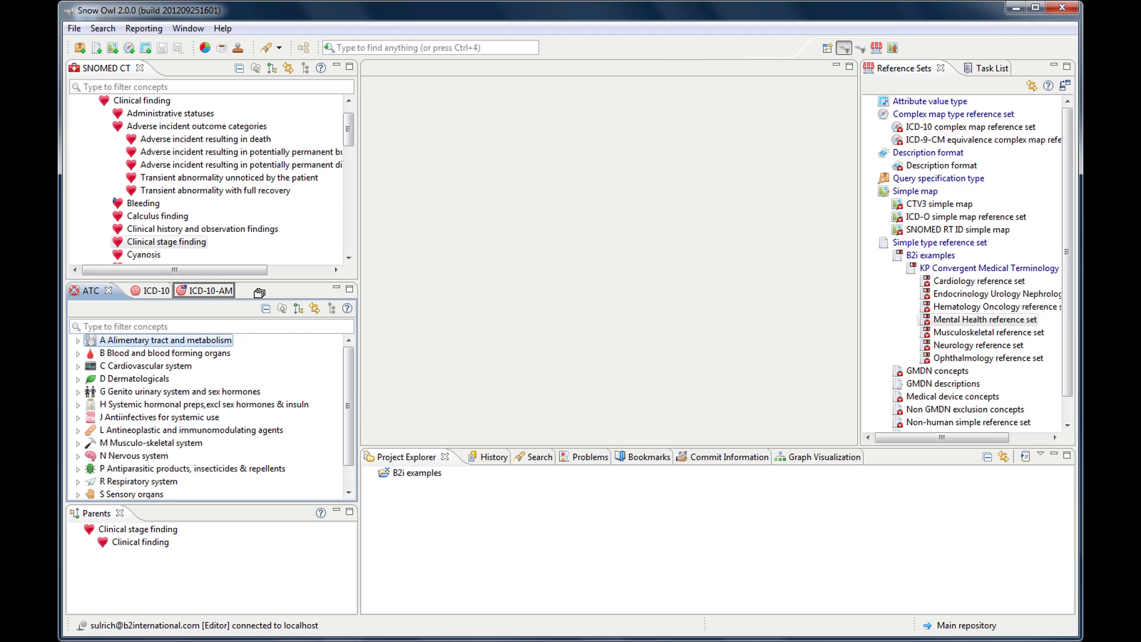
{"action": "left_click_drag", "start_coordinate": [259, 293], "coordinate": [258, 291]}
{"action": "left_click_drag", "start_coordinate": [258, 290], "coordinate": [193, 65]}
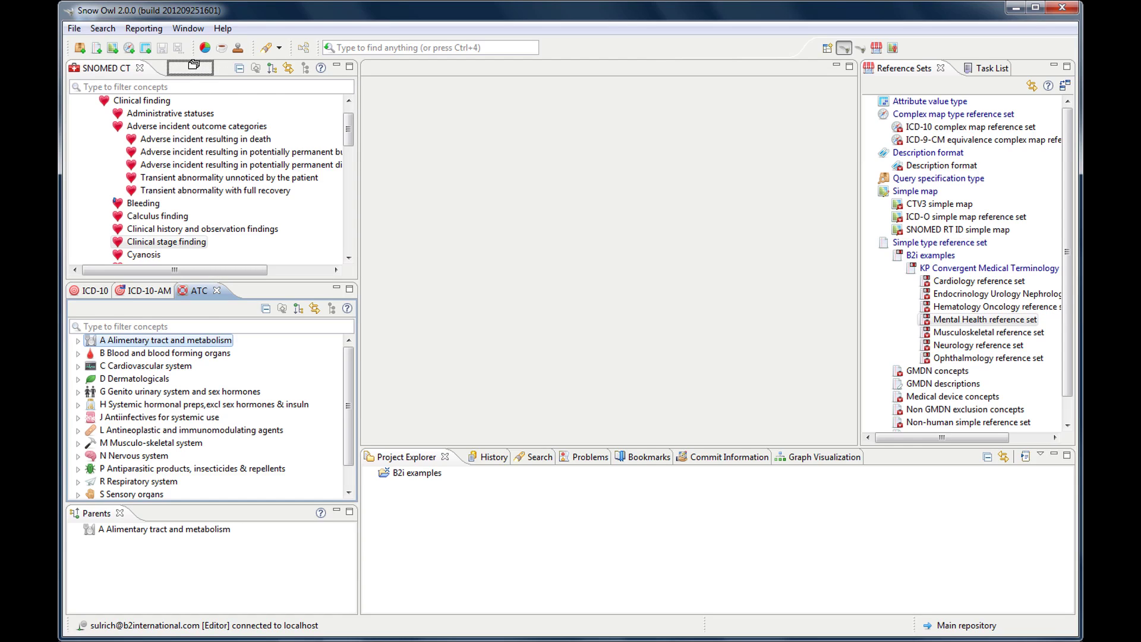
{"action": "left_click_drag", "start_coordinate": [193, 65], "coordinate": [194, 67]}
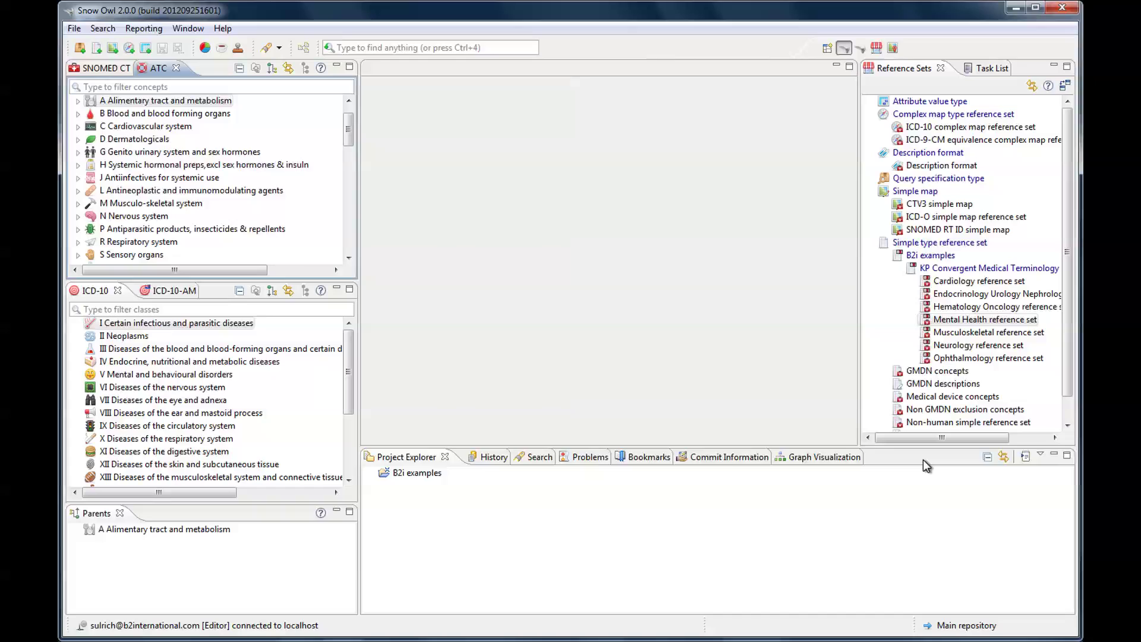
{"action": "left_click_drag", "start_coordinate": [923, 459], "coordinate": [923, 459]}
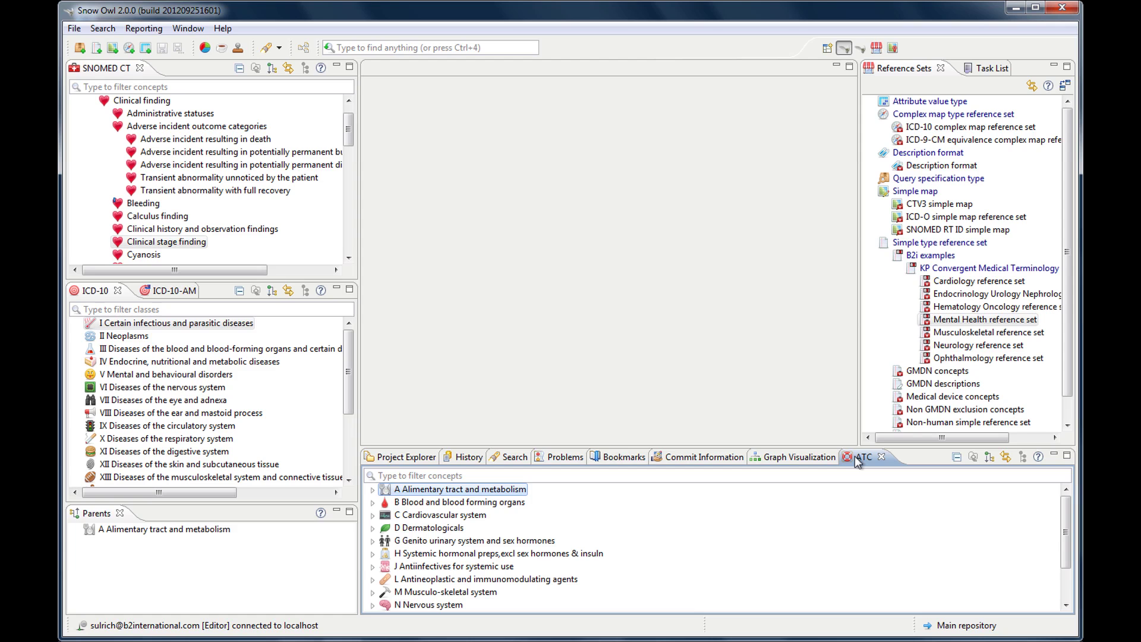
Open permanent disabling damage and Transient abnormality unnoticed by the patient, docked side by side.
{"action": "double_click", "coordinate": [175, 166]}
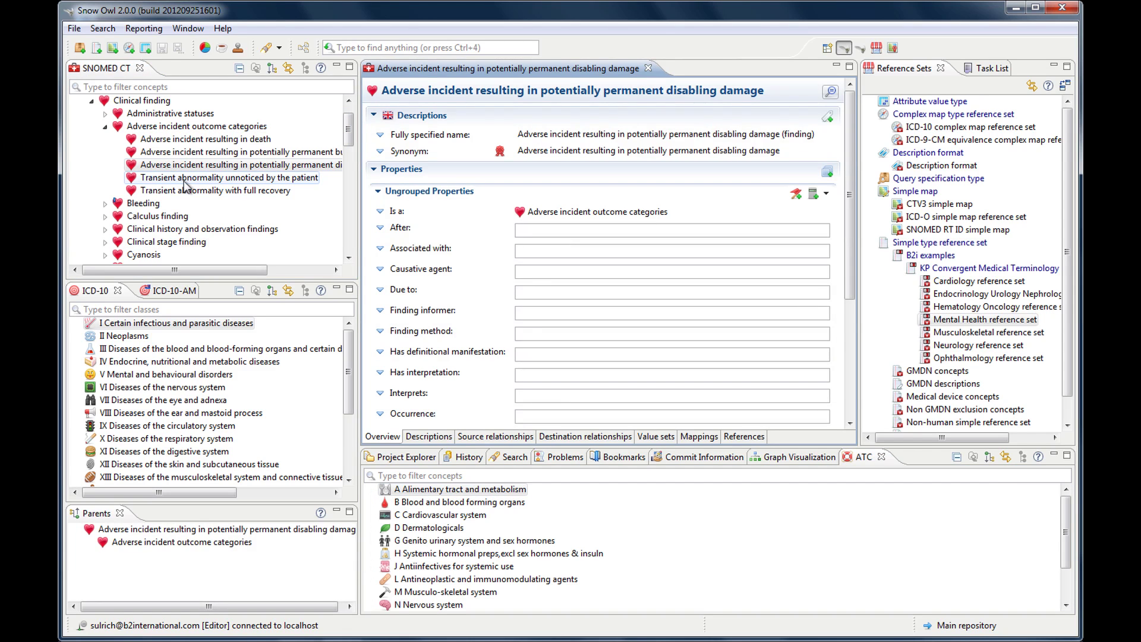
{"action": "double_click", "coordinate": [184, 178]}
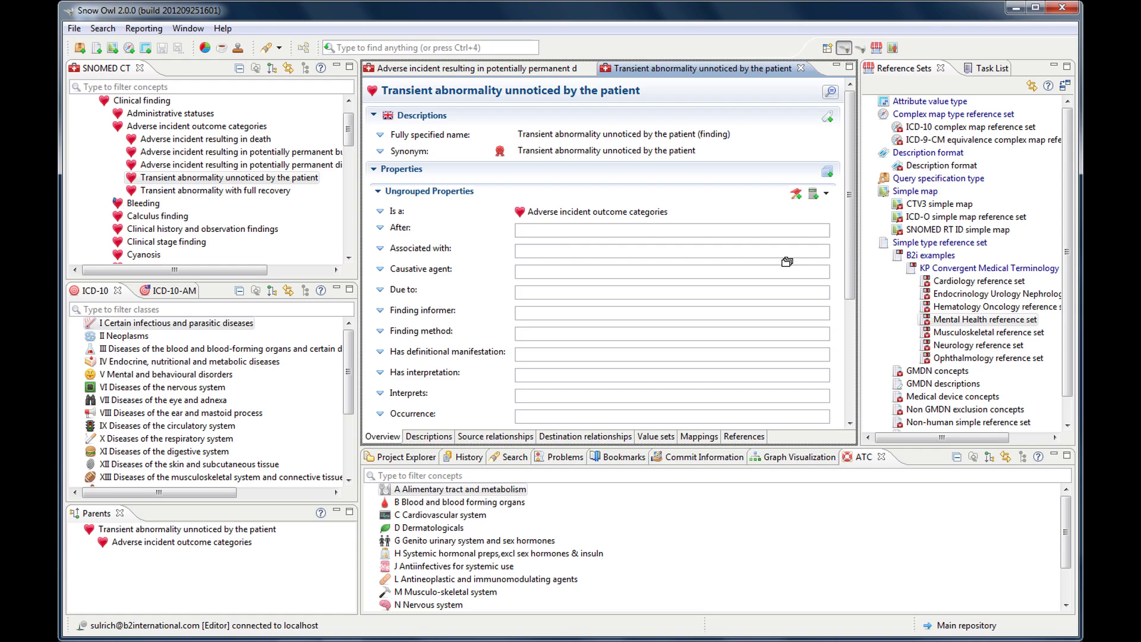
{"action": "left_click_drag", "start_coordinate": [822, 267], "coordinate": [839, 307]}
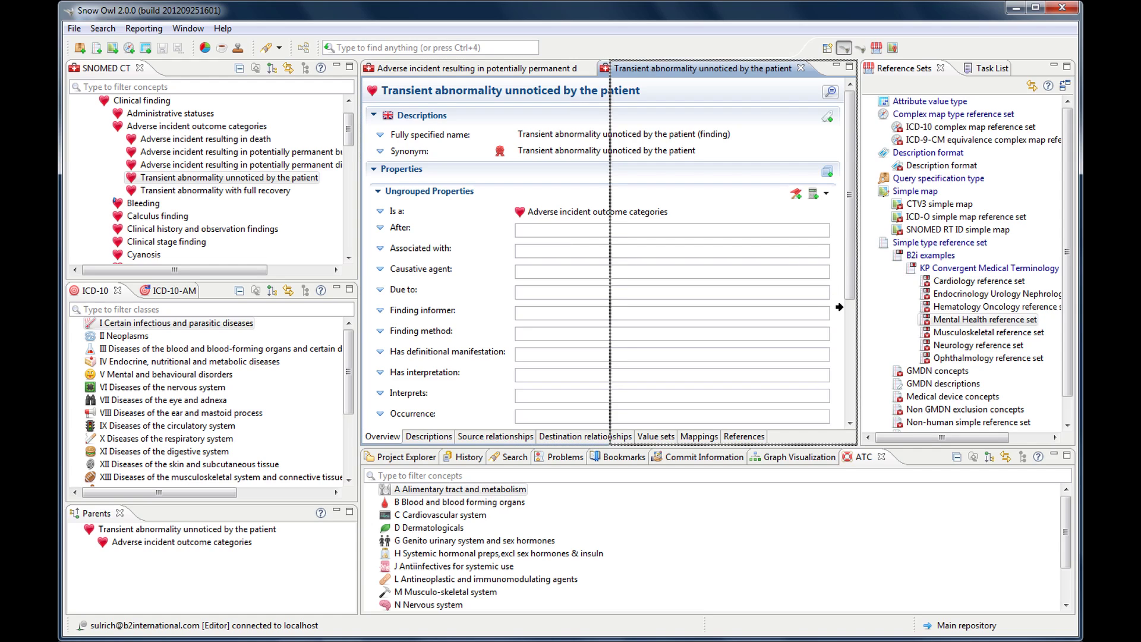
{"action": "left_click_drag", "start_coordinate": [839, 306], "coordinate": [840, 307]}
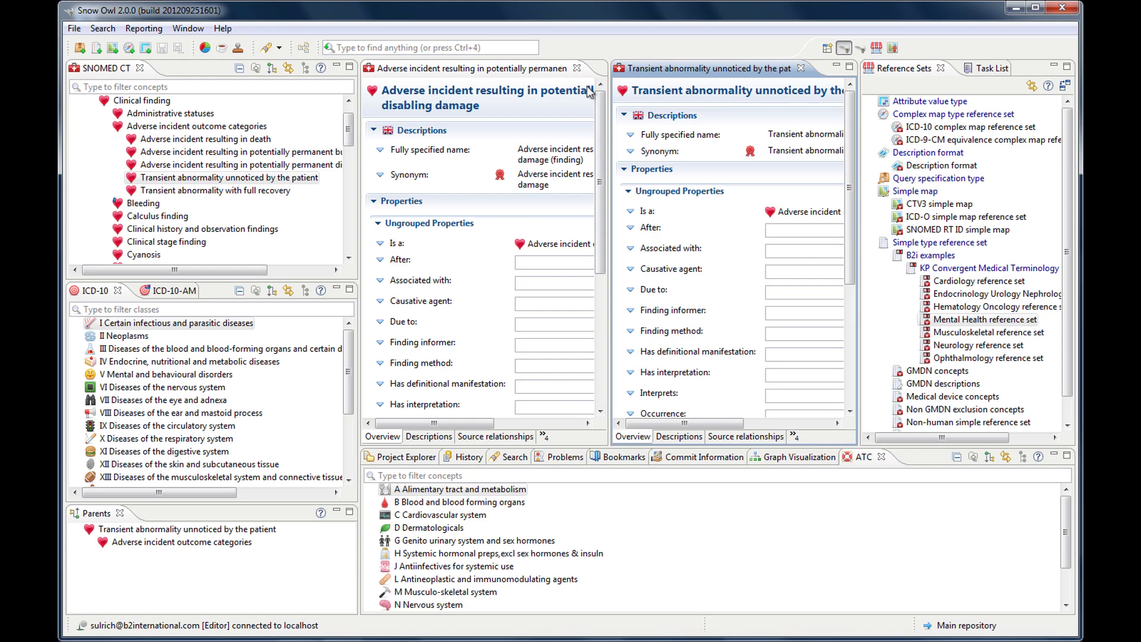
Maximize and restore the editor area, then close both concept editors.
{"action": "double_click", "coordinate": [691, 68]}
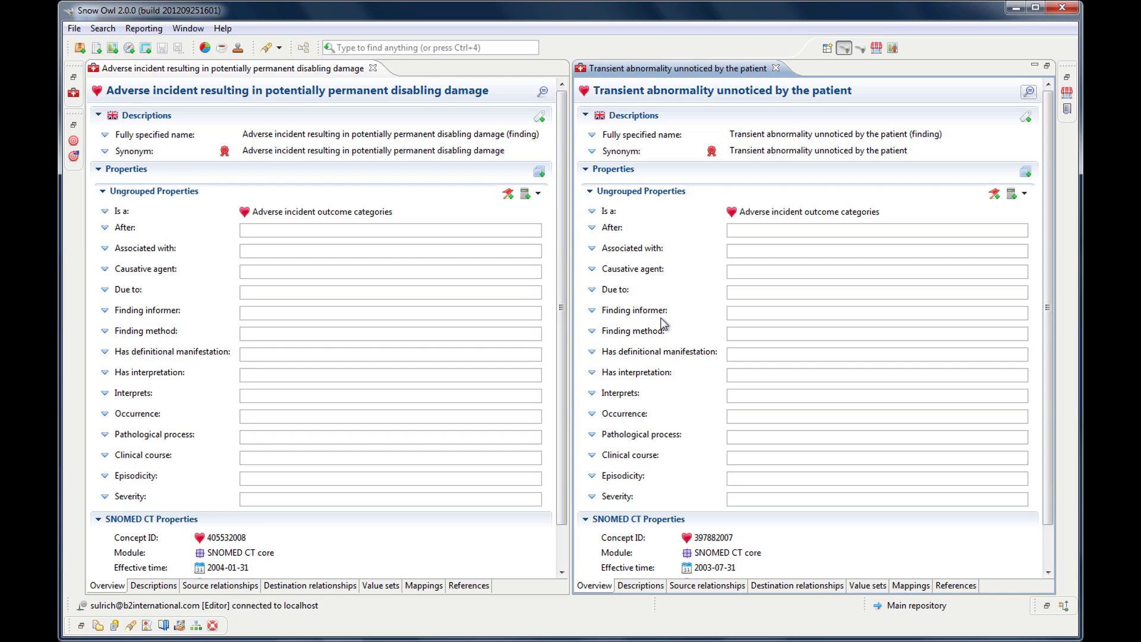
{"action": "double_click", "coordinate": [644, 67]}
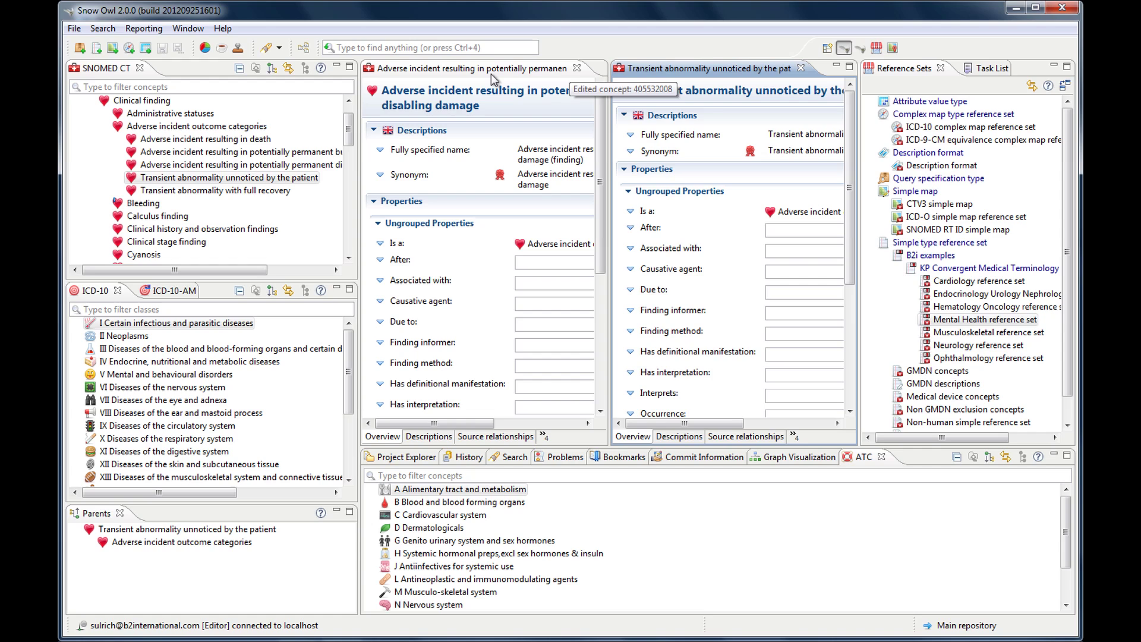
{"action": "left_click", "coordinate": [577, 68]}
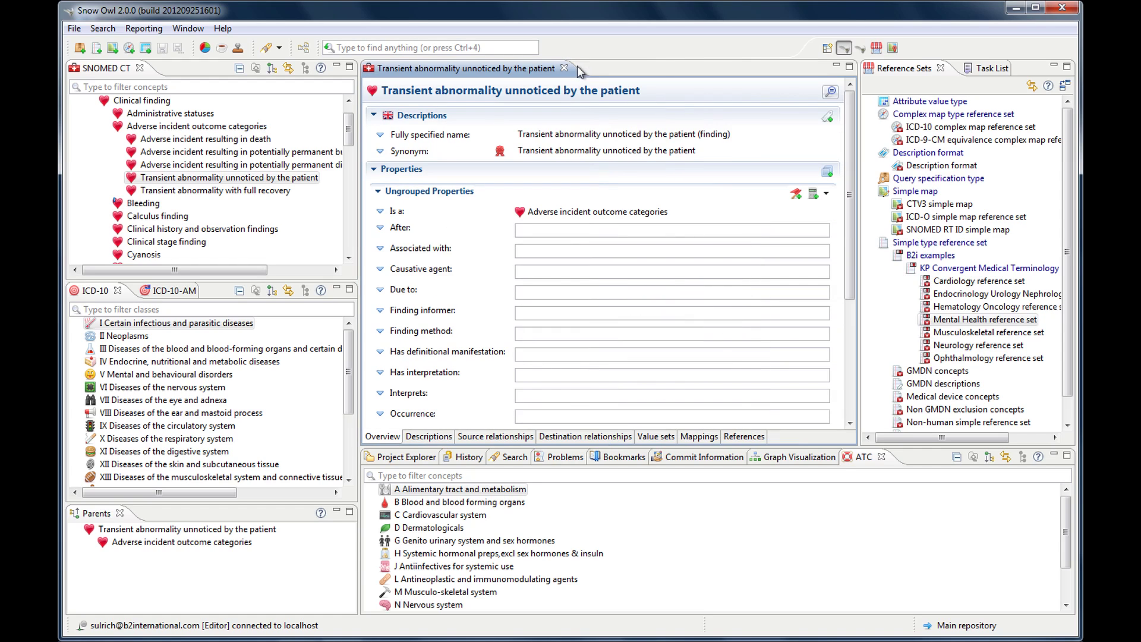
{"action": "left_click", "coordinate": [564, 68]}
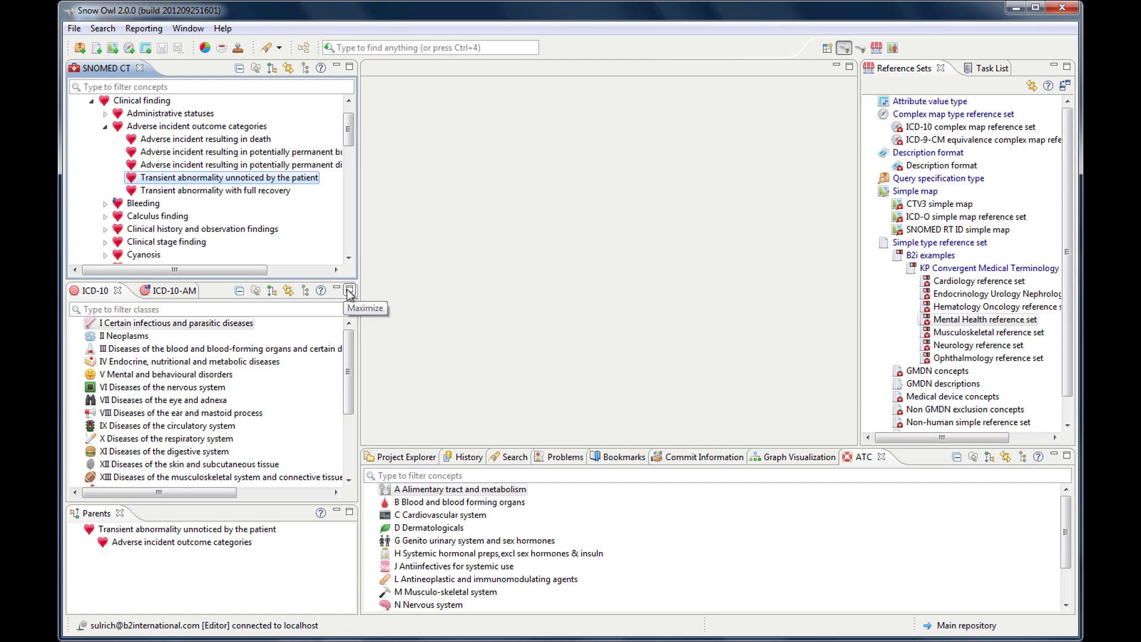
{"action": "double_click", "coordinate": [92, 291]}
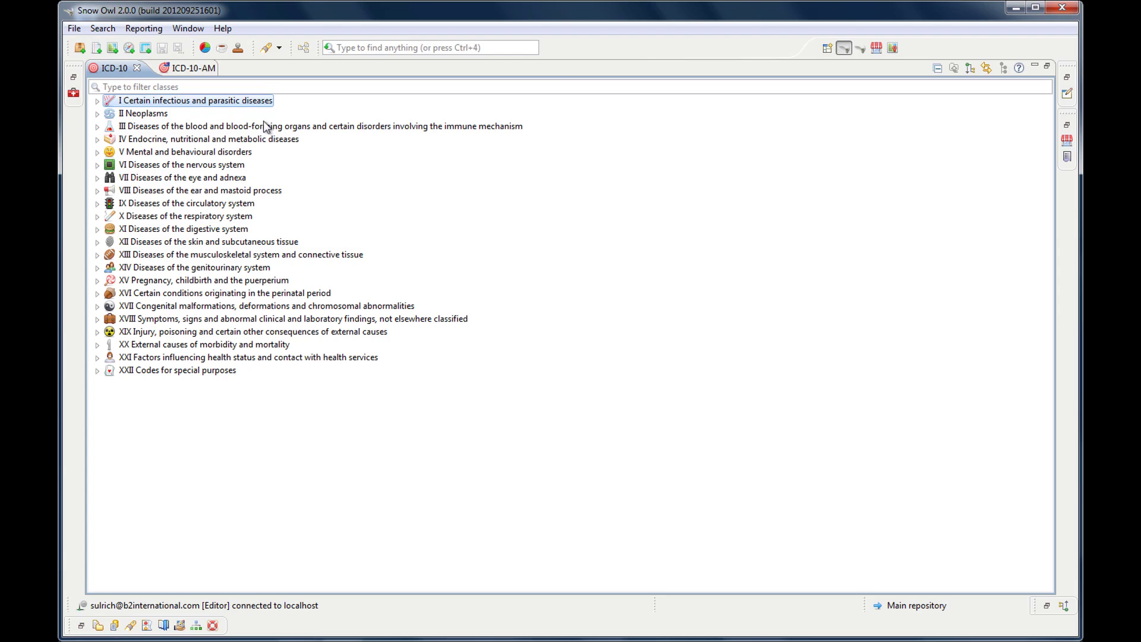
{"action": "double_click", "coordinate": [113, 70]}
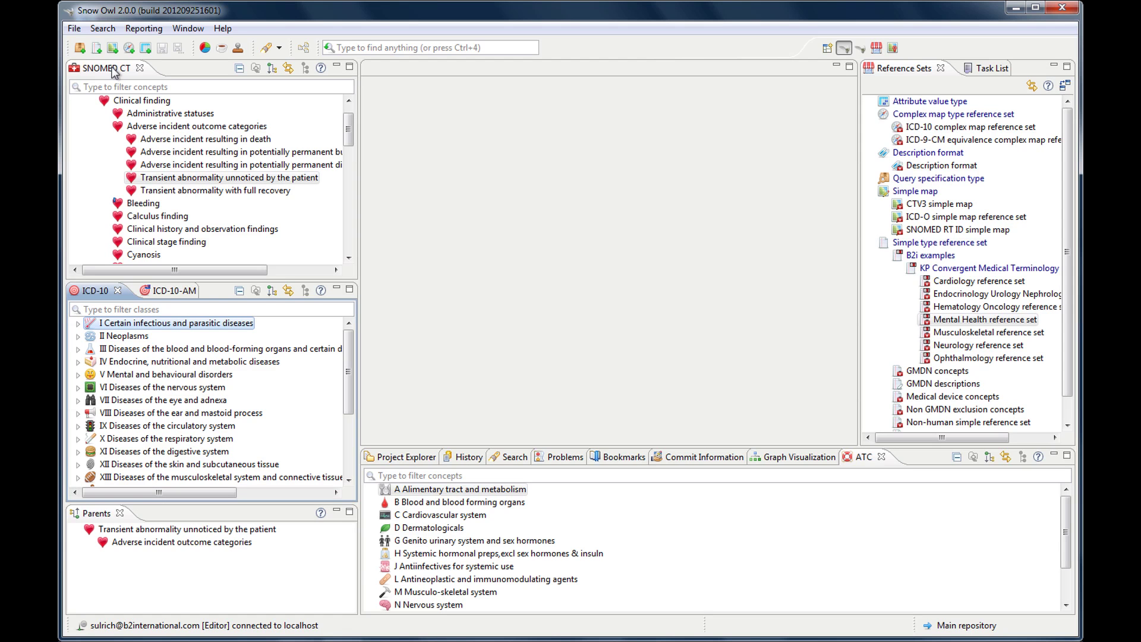
{"action": "left_click", "coordinate": [353, 291]}
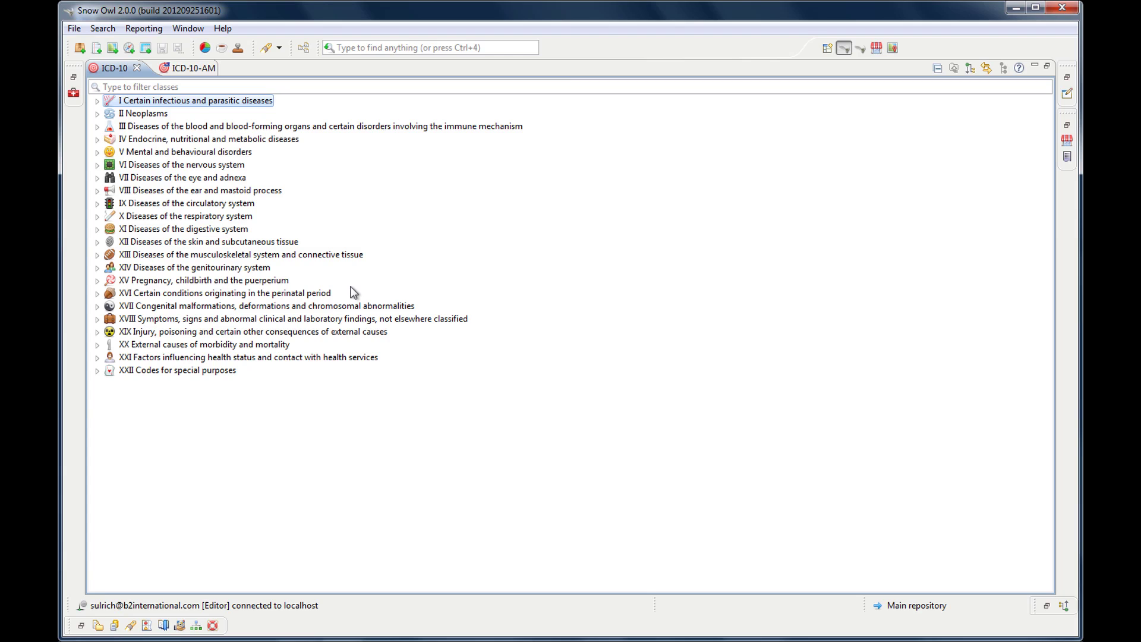
{"action": "left_click", "coordinate": [1047, 69]}
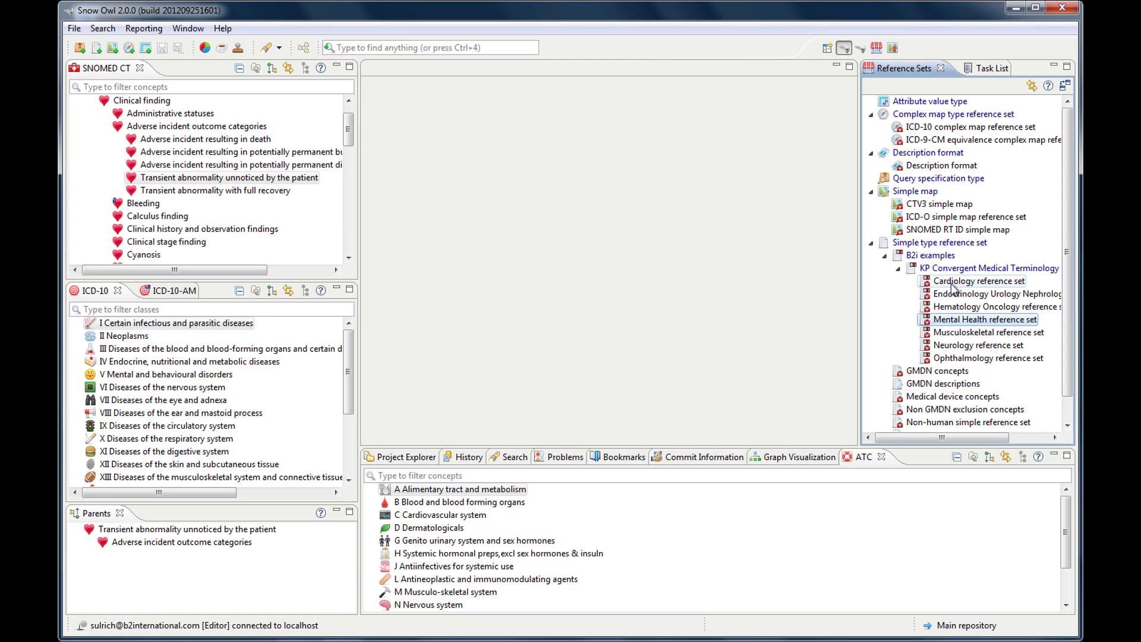
Open the Cardiology reference set, then maximize and restore its editor twice.
{"action": "double_click", "coordinate": [953, 283]}
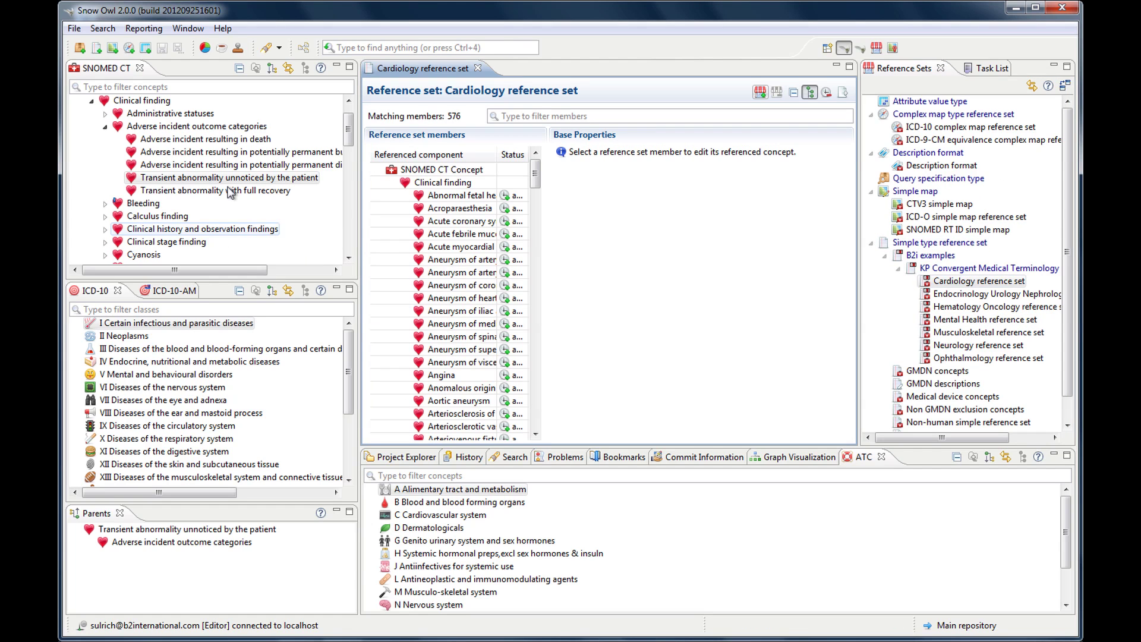
{"action": "double_click", "coordinate": [402, 68]}
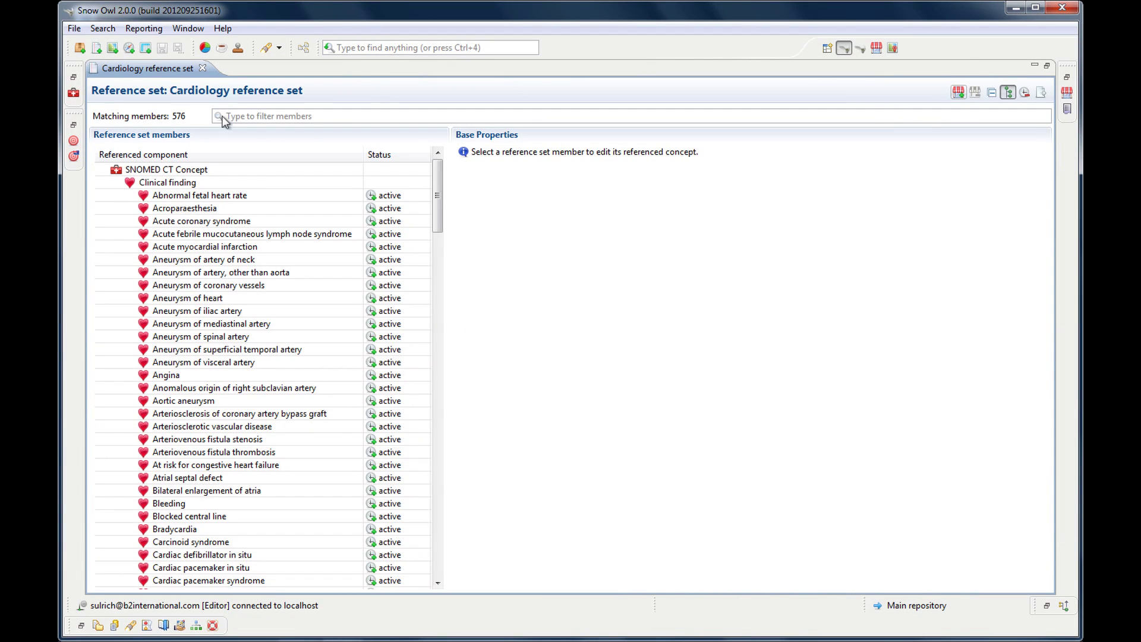
{"action": "double_click", "coordinate": [142, 68]}
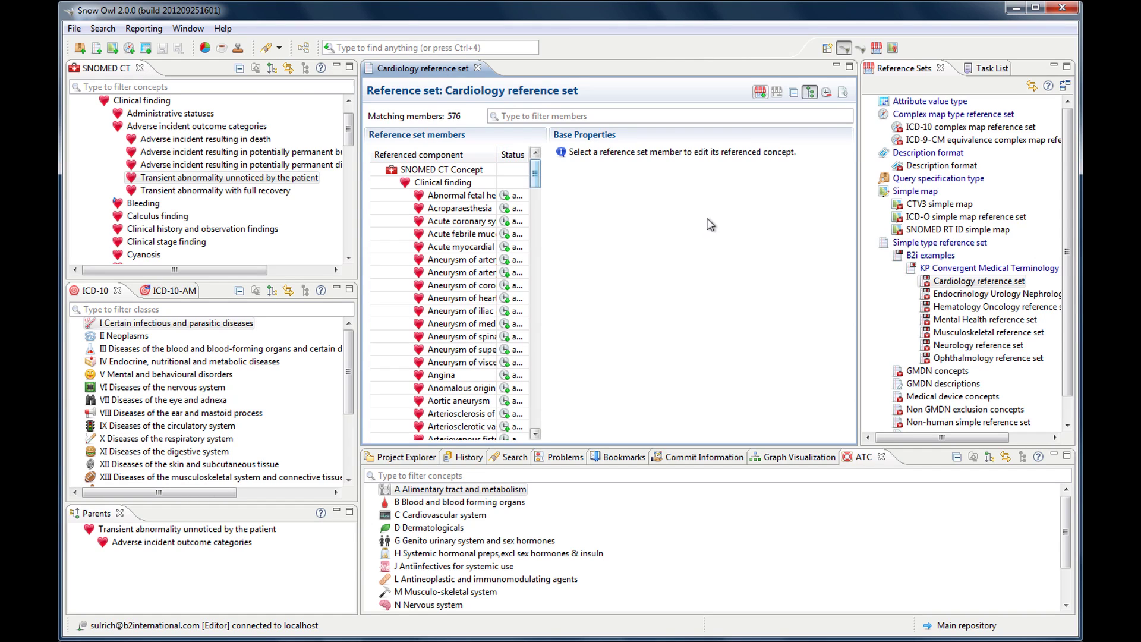
{"action": "left_click", "coordinate": [848, 68]}
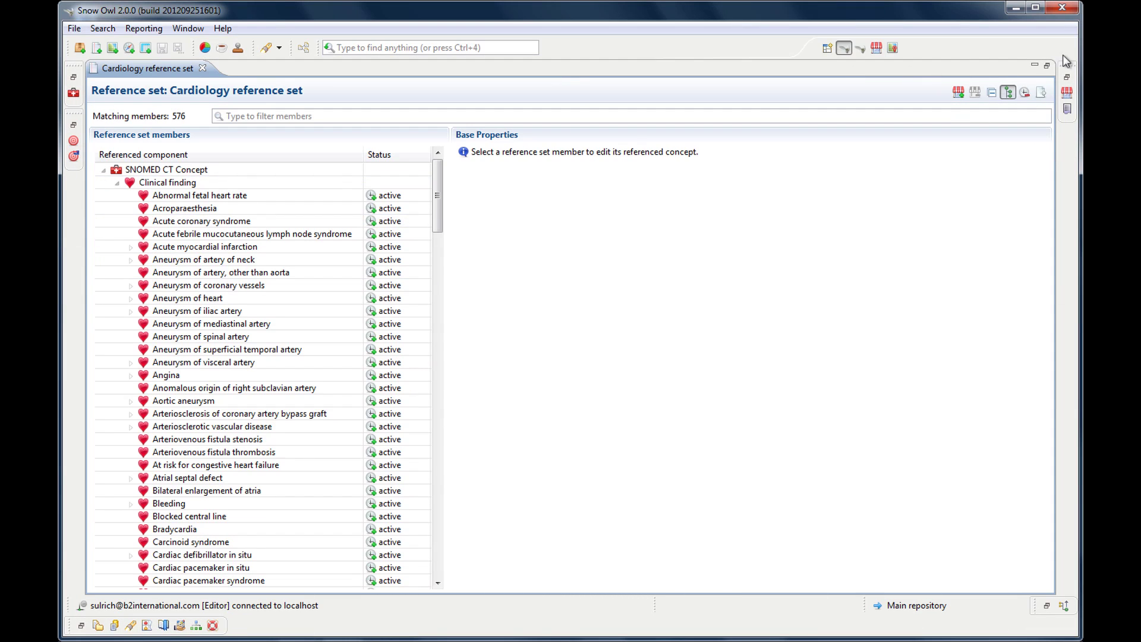
{"action": "left_click", "coordinate": [1048, 68]}
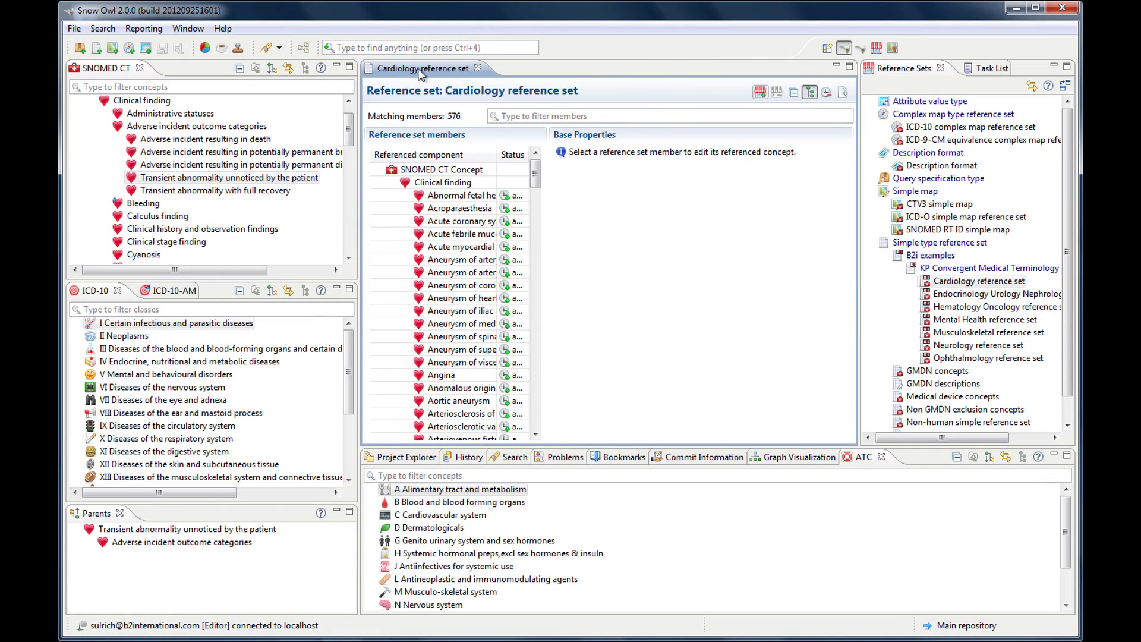
Toggle the Cardiology editor between maximized and normal, ending maximized.
{"action": "double_click", "coordinate": [421, 70]}
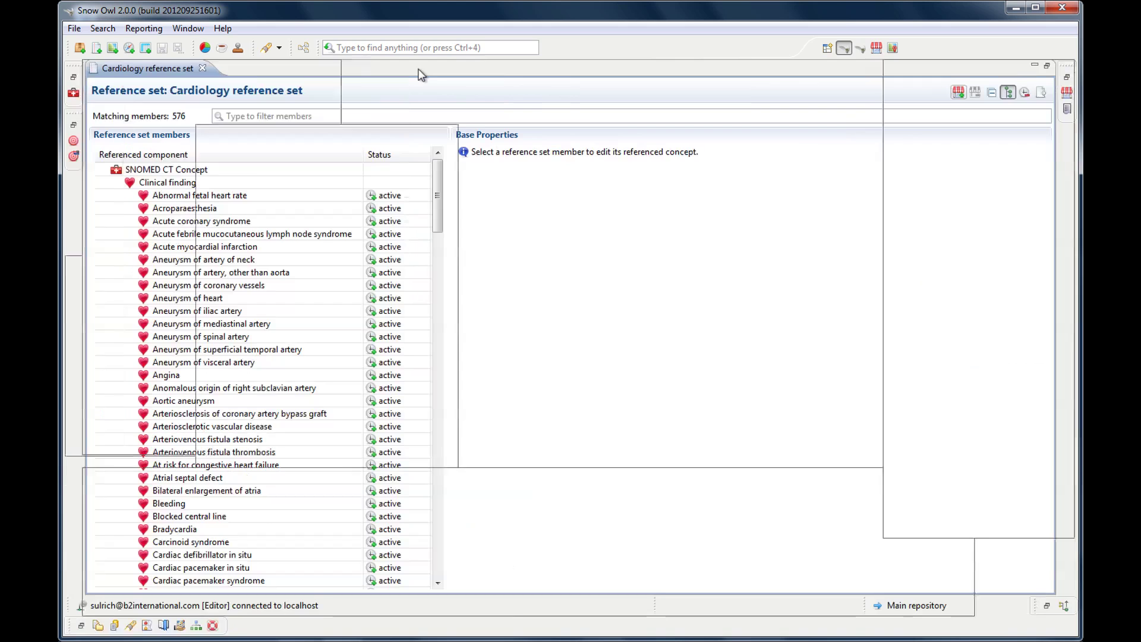
{"action": "left_click", "coordinate": [1046, 68]}
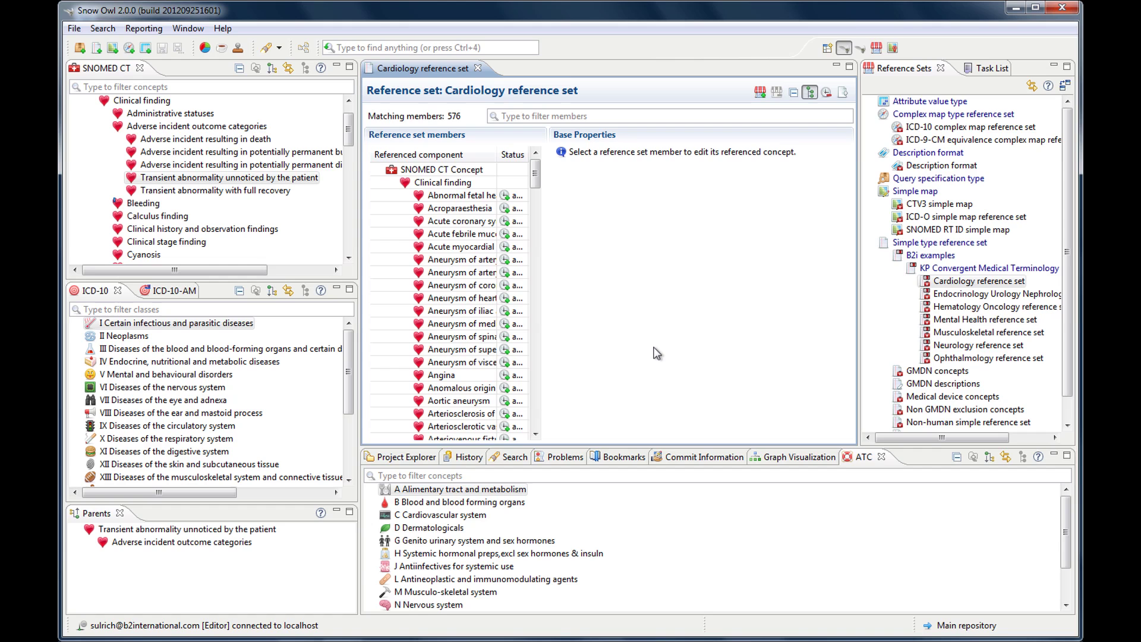
{"action": "left_click", "coordinate": [847, 69]}
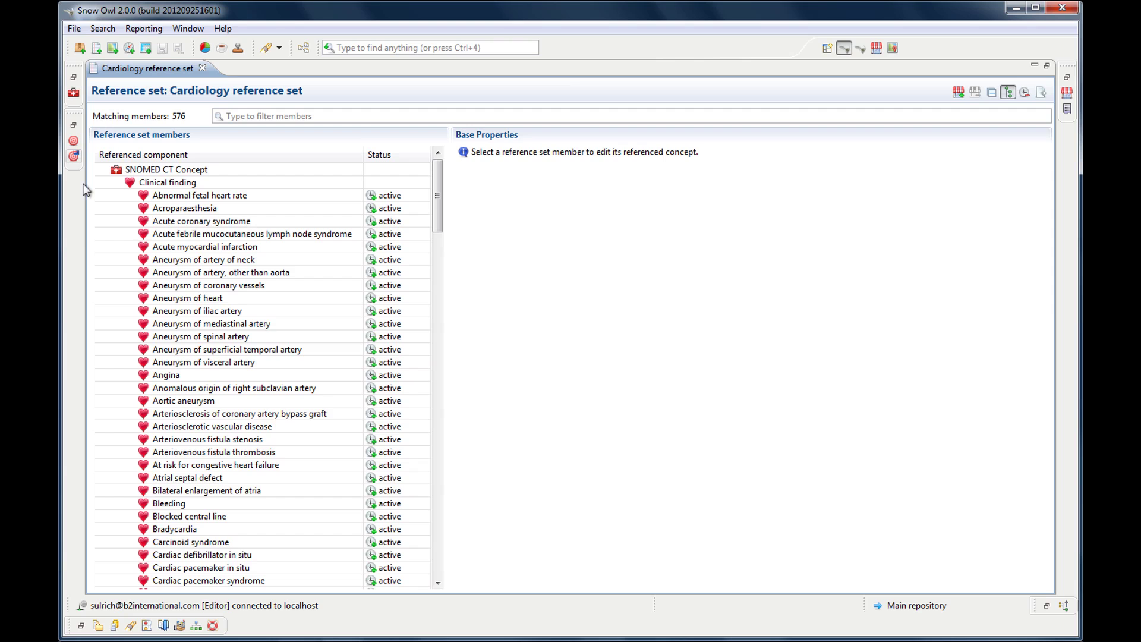
{"action": "left_click", "coordinate": [74, 127]}
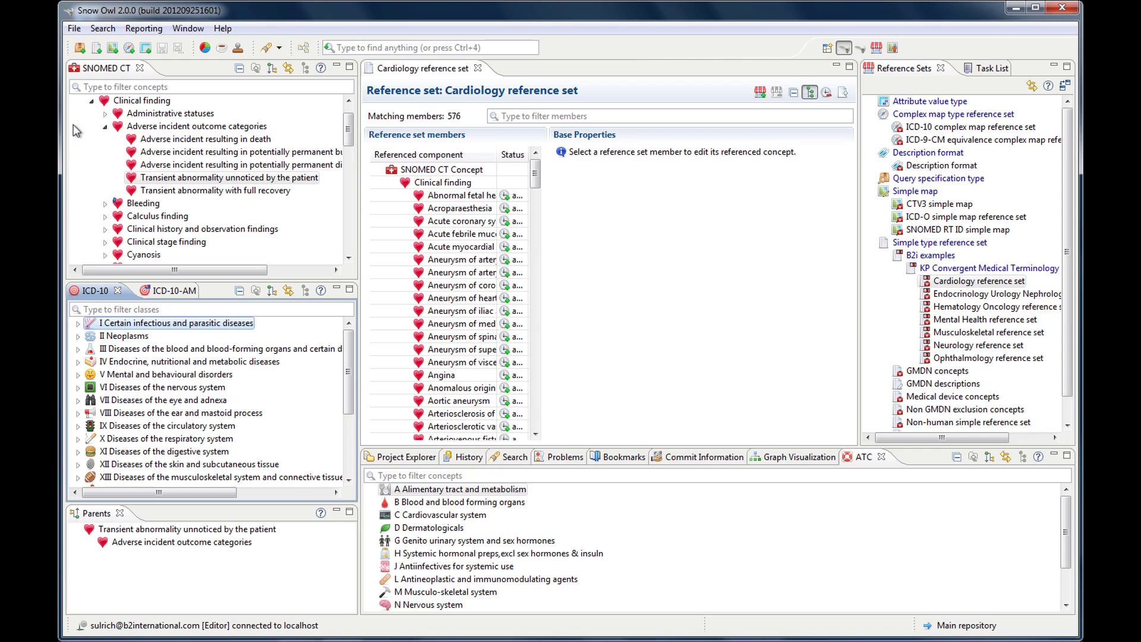
{"action": "left_click", "coordinate": [850, 69]}
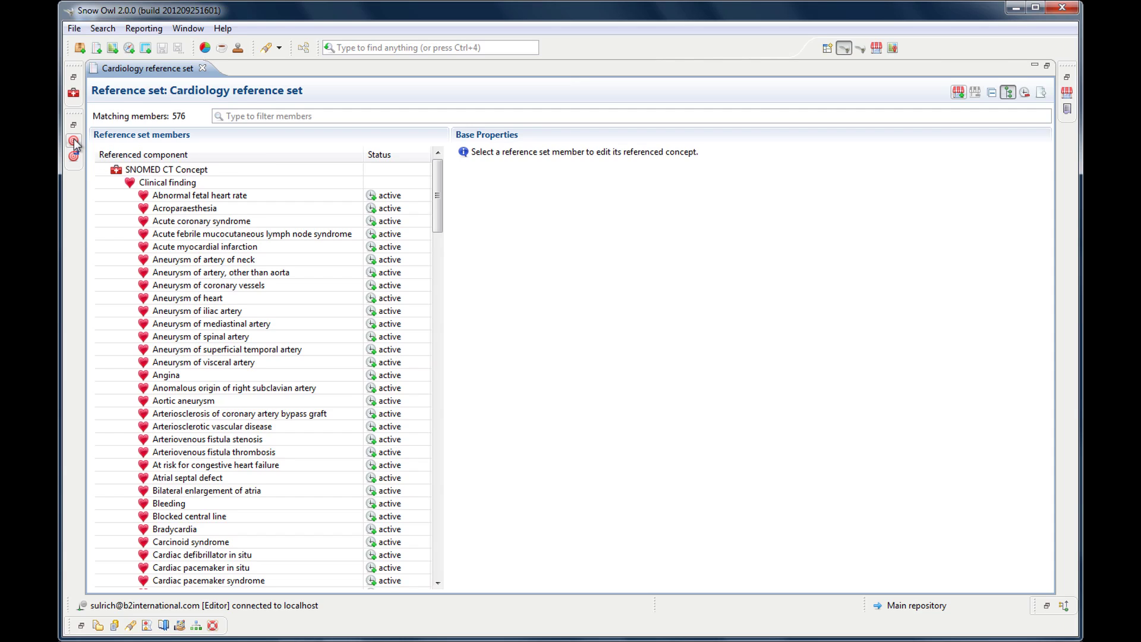
Show and hide the ICD-10 classes fast view over the maximized editor several times.
{"action": "left_click", "coordinate": [74, 142]}
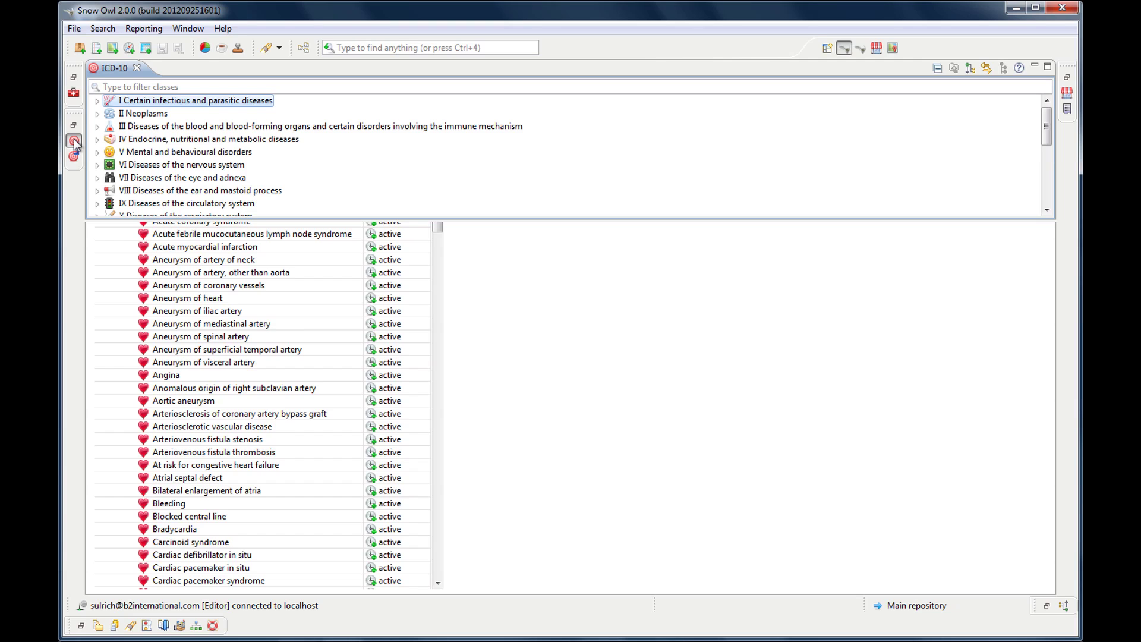
{"action": "left_click", "coordinate": [74, 141]}
{"action": "left_click", "coordinate": [74, 142]}
{"action": "left_click", "coordinate": [599, 322]}
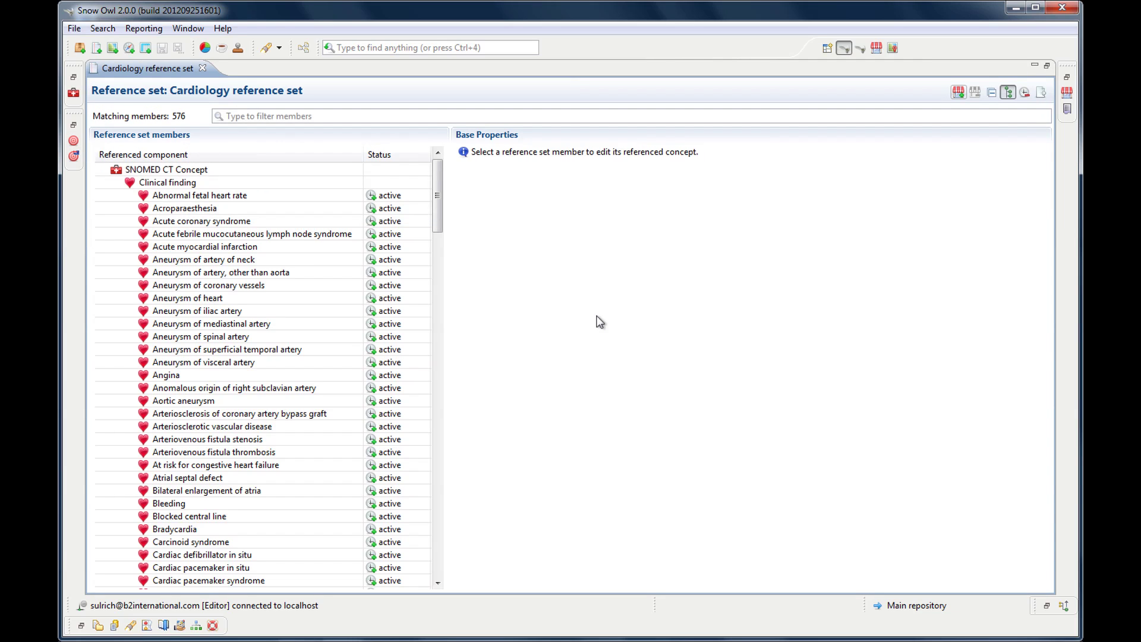
{"action": "left_click", "coordinate": [74, 142]}
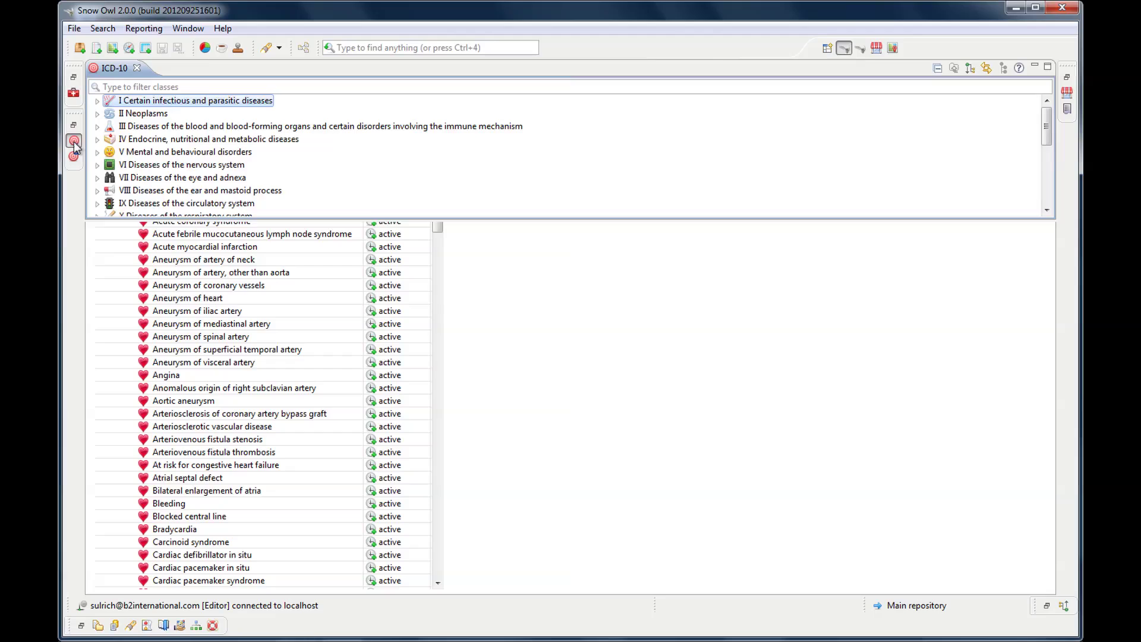
{"action": "left_click", "coordinate": [74, 142]}
{"action": "left_click", "coordinate": [74, 142]}
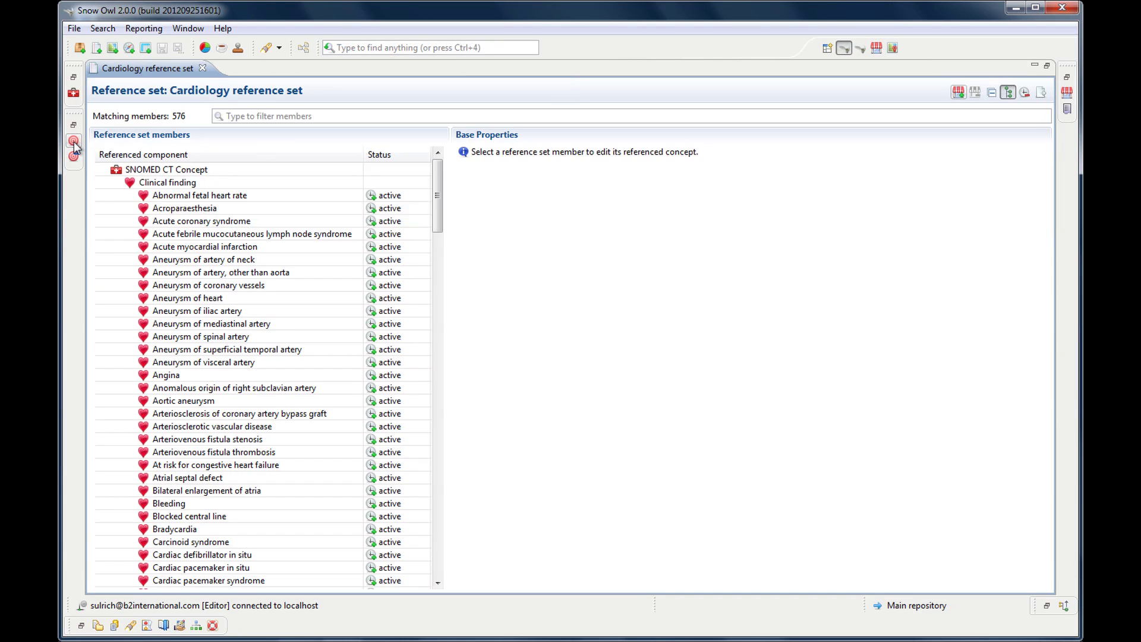
Briefly show then hide the Bookmarks, Task List, Reference Sets and ATC fast views.
{"action": "left_click", "coordinate": [167, 626]}
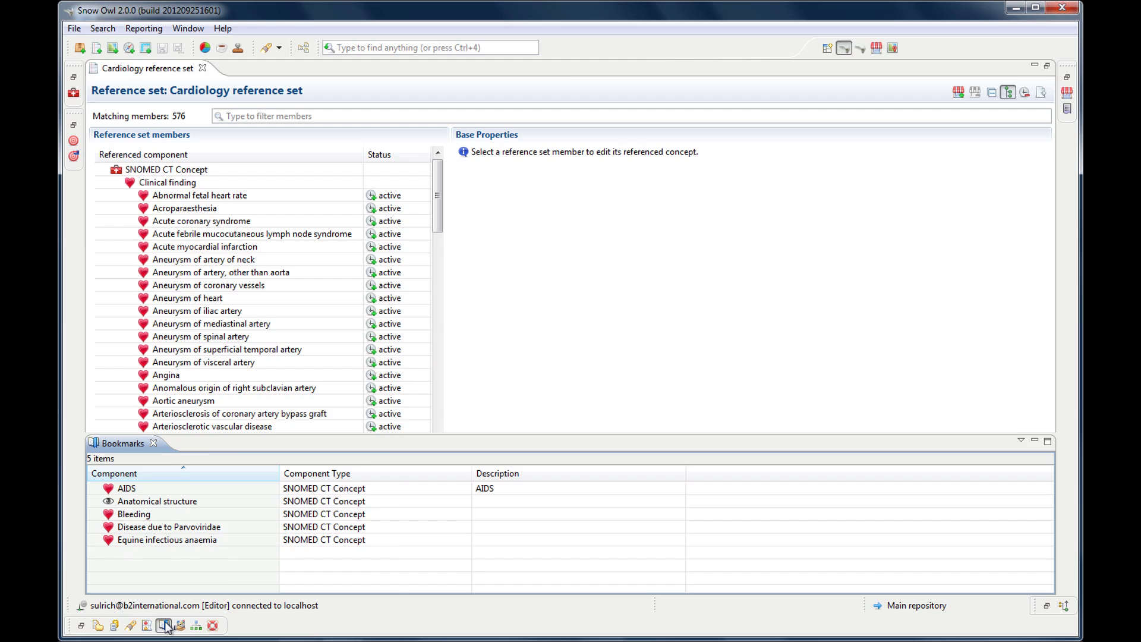
{"action": "left_click", "coordinate": [166, 626]}
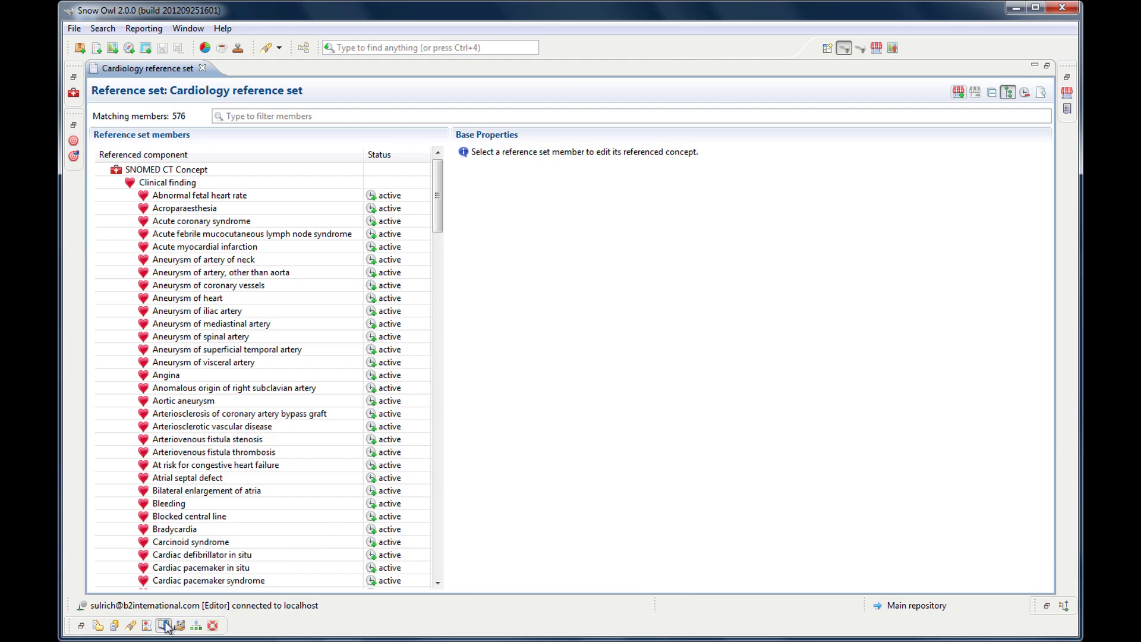
{"action": "left_click", "coordinate": [1068, 109]}
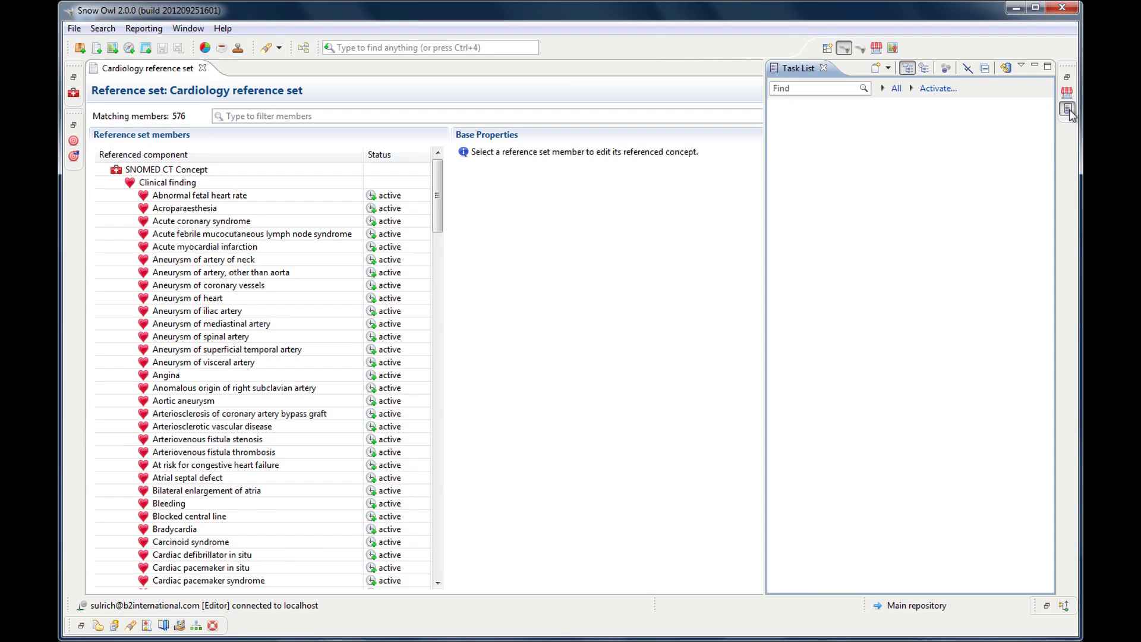
{"action": "left_click", "coordinate": [1067, 109]}
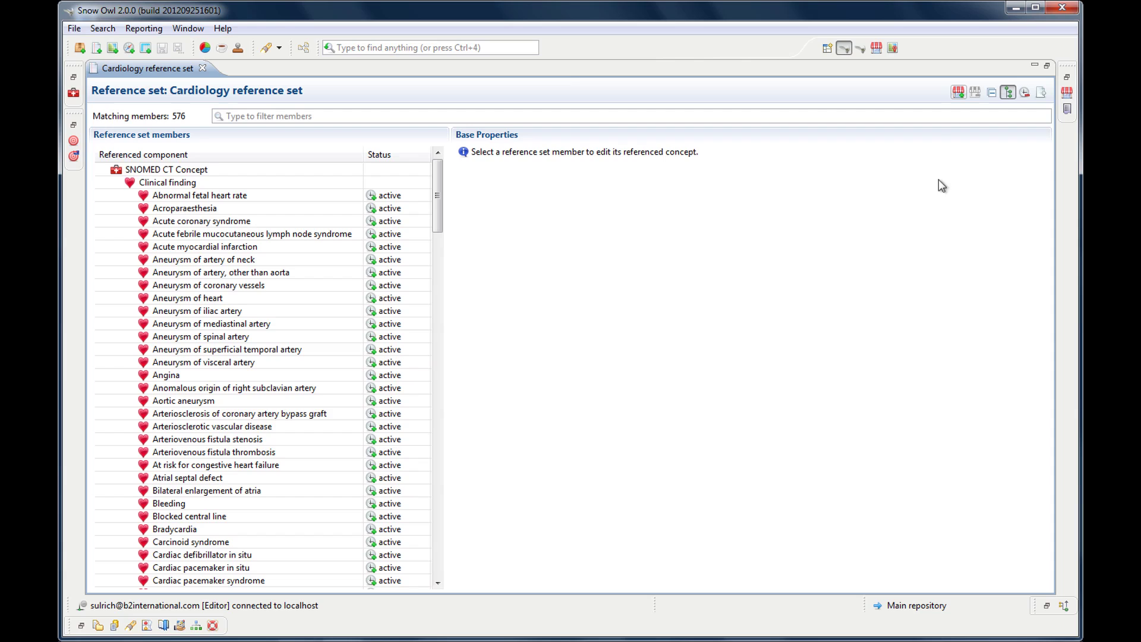
{"action": "left_click", "coordinate": [1068, 94]}
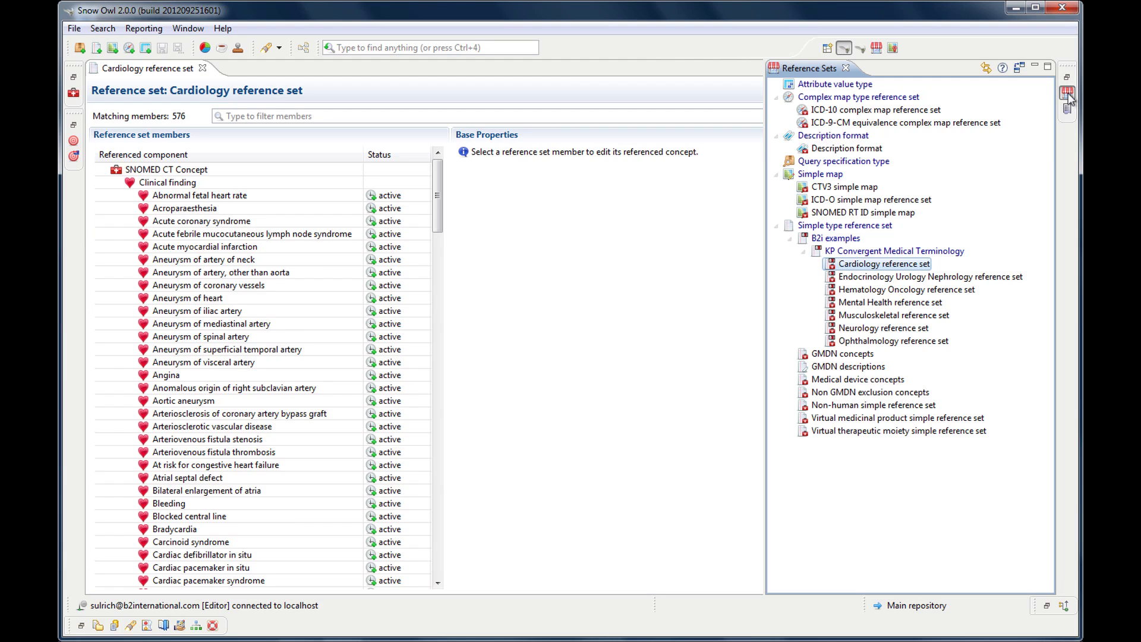
{"action": "left_click", "coordinate": [1067, 93]}
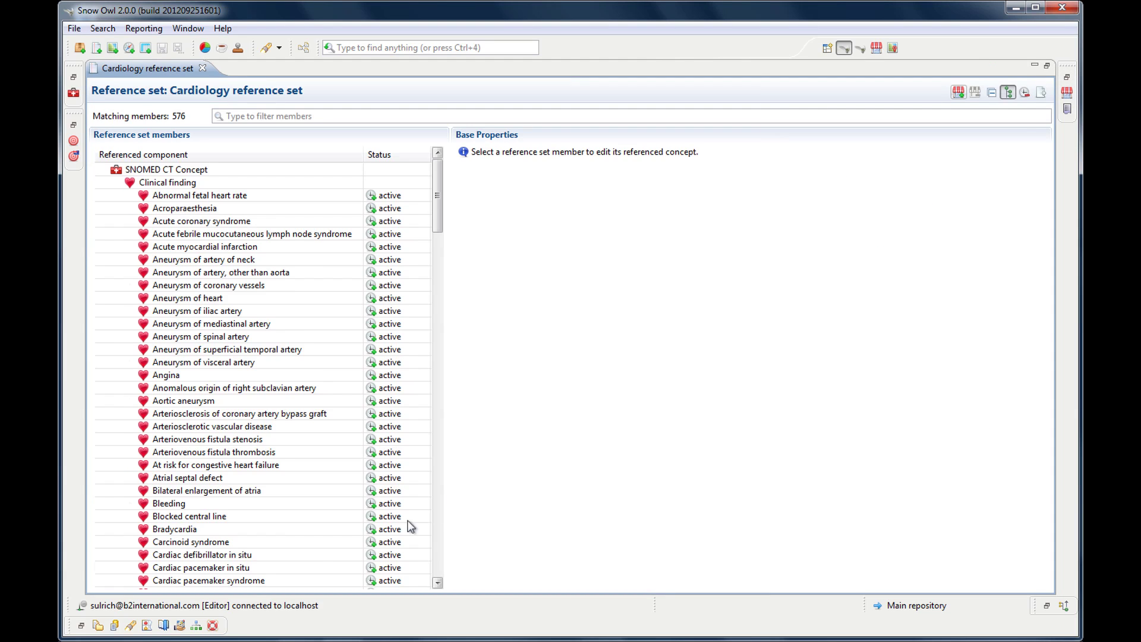
{"action": "left_click", "coordinate": [212, 626]}
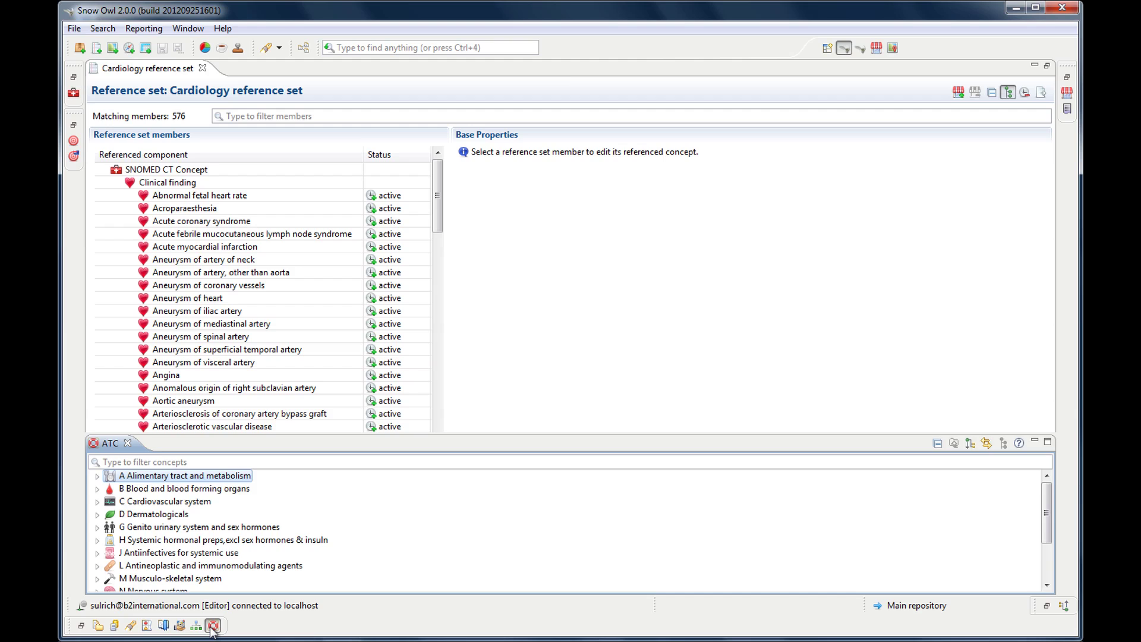
{"action": "left_click", "coordinate": [213, 627]}
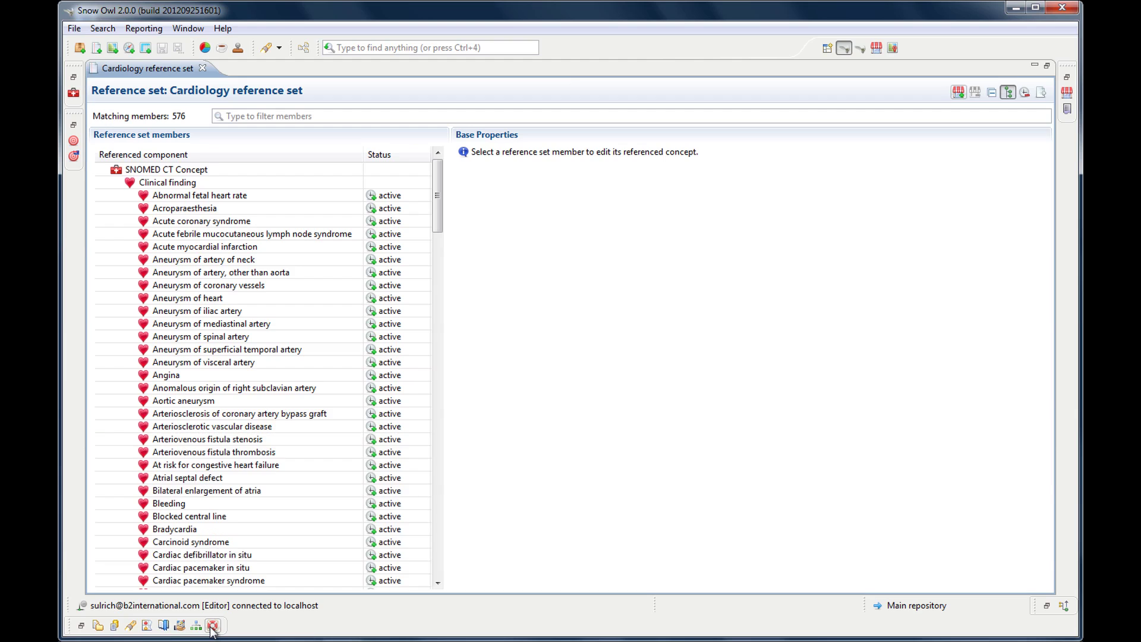
{"action": "left_click", "coordinate": [82, 630]}
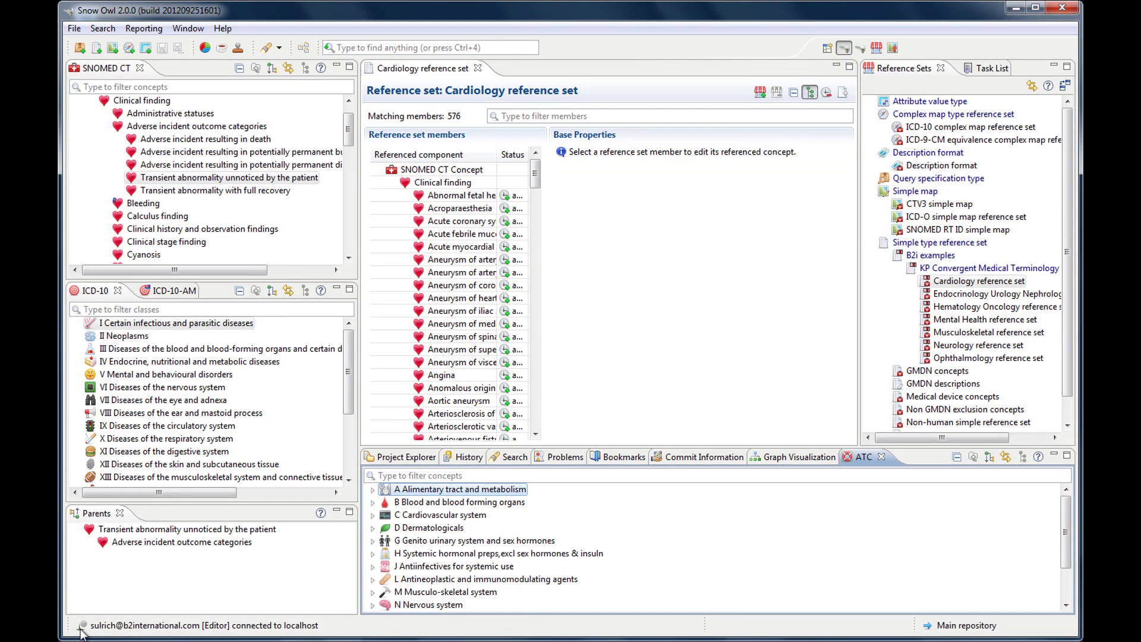